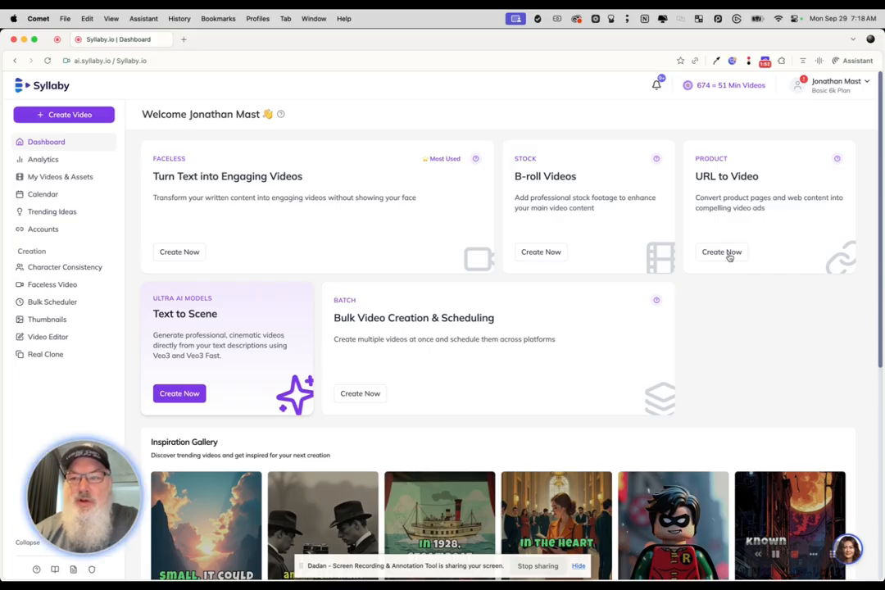
{"action": "left_click", "coordinate": [721, 252]}
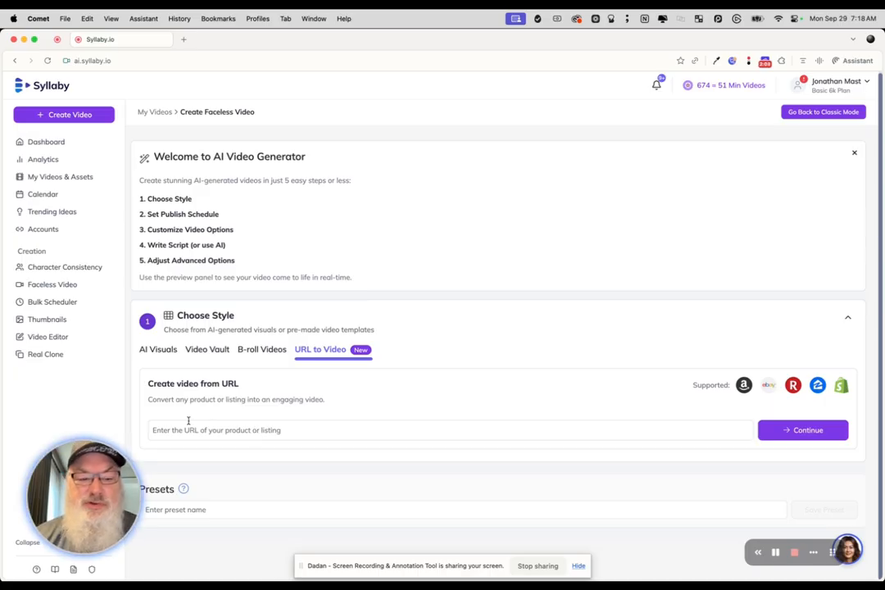
{"action": "mouse_move", "coordinate": [85, 551]}
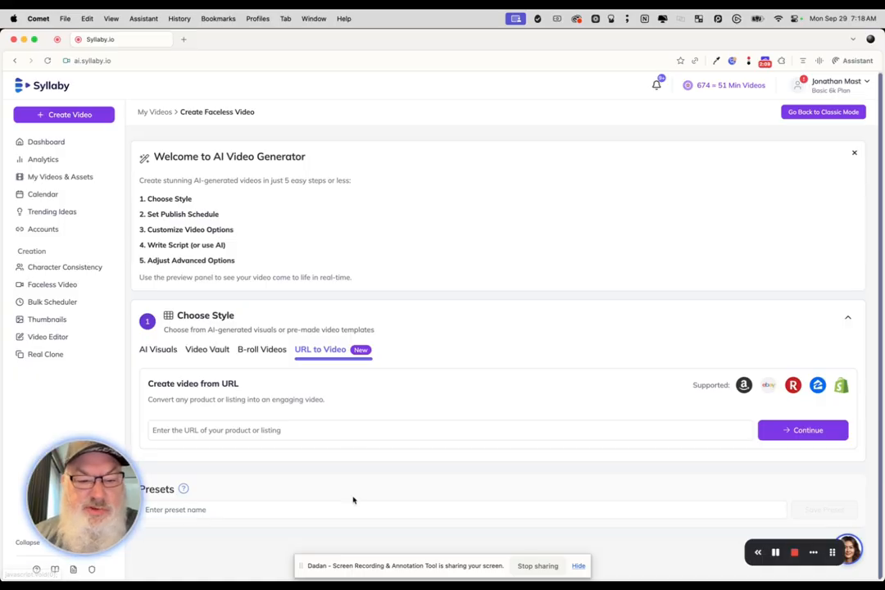
{"action": "left_click", "coordinate": [355, 431]}
{"action": "type", "text": "https://go.whitebeardstrategies.com/mbr-leadership-lab"}
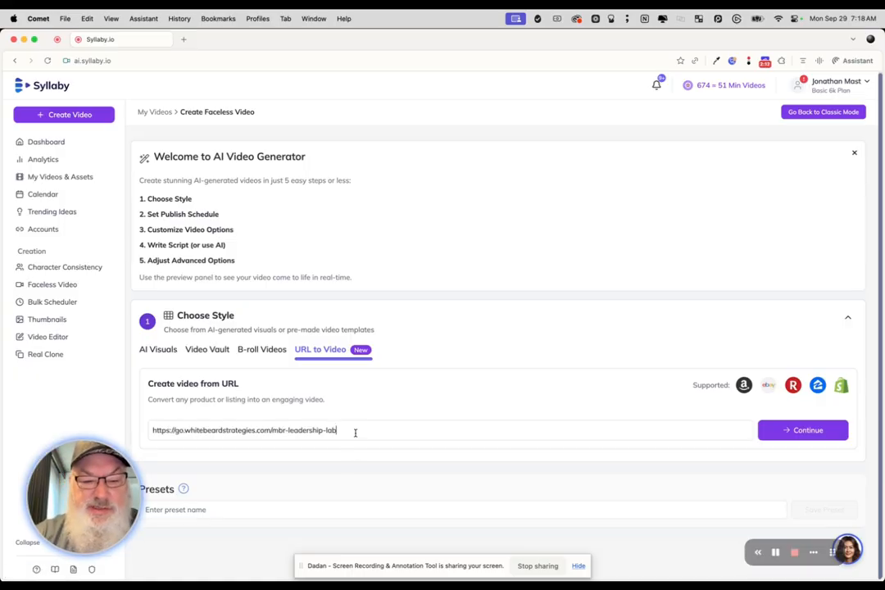
{"action": "left_click", "coordinate": [796, 430]}
Step: Browse the voice actors, preview the voice Bill, and choose Brian as the voice actor
{"action": "scroll", "coordinate": [794, 434], "scroll_direction": "down", "scroll_amount": 1}
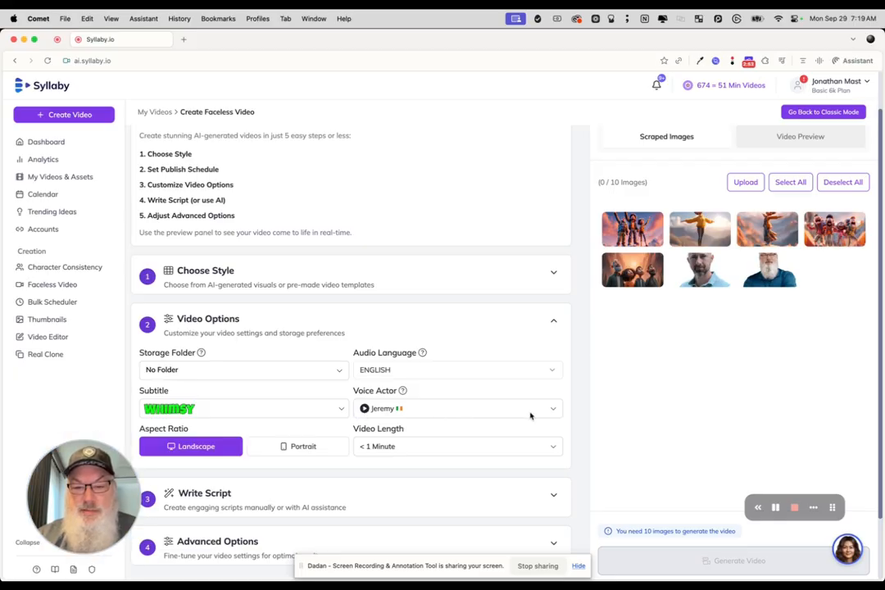
{"action": "left_click", "coordinate": [553, 409]}
{"action": "scroll", "coordinate": [547, 417], "scroll_direction": "down", "scroll_amount": 3}
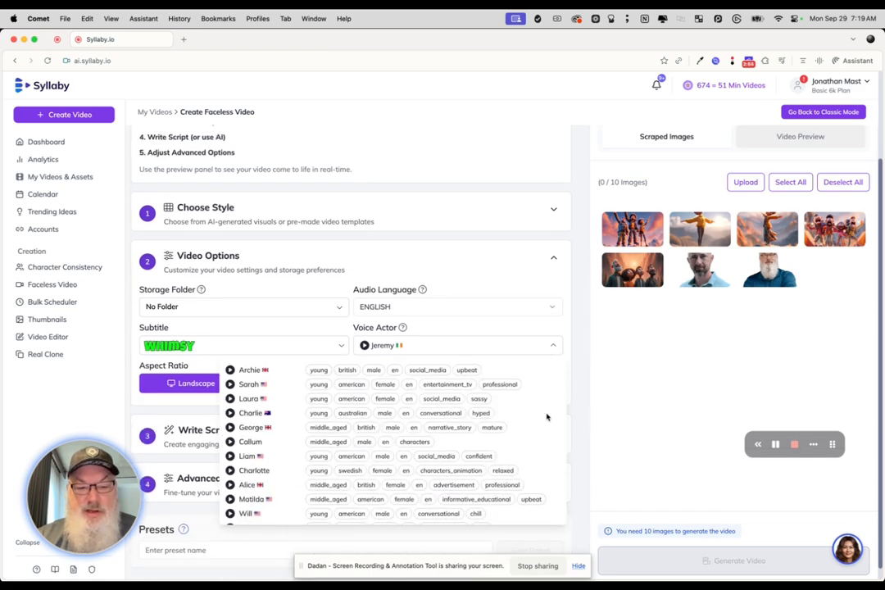
{"action": "scroll", "coordinate": [446, 438], "scroll_direction": "down", "scroll_amount": 1}
{"action": "scroll", "coordinate": [447, 438], "scroll_direction": "down", "scroll_amount": 5}
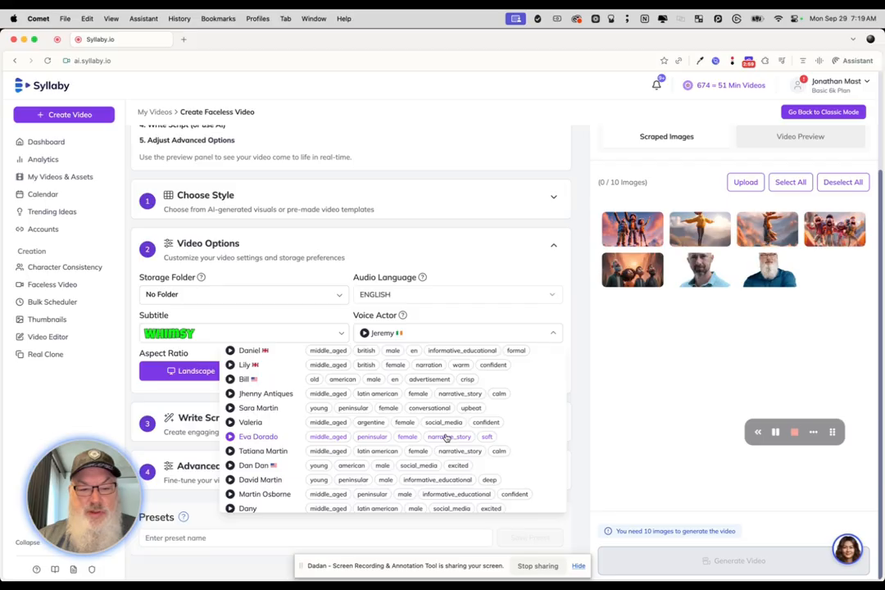
{"action": "scroll", "coordinate": [447, 437], "scroll_direction": "up", "scroll_amount": 3}
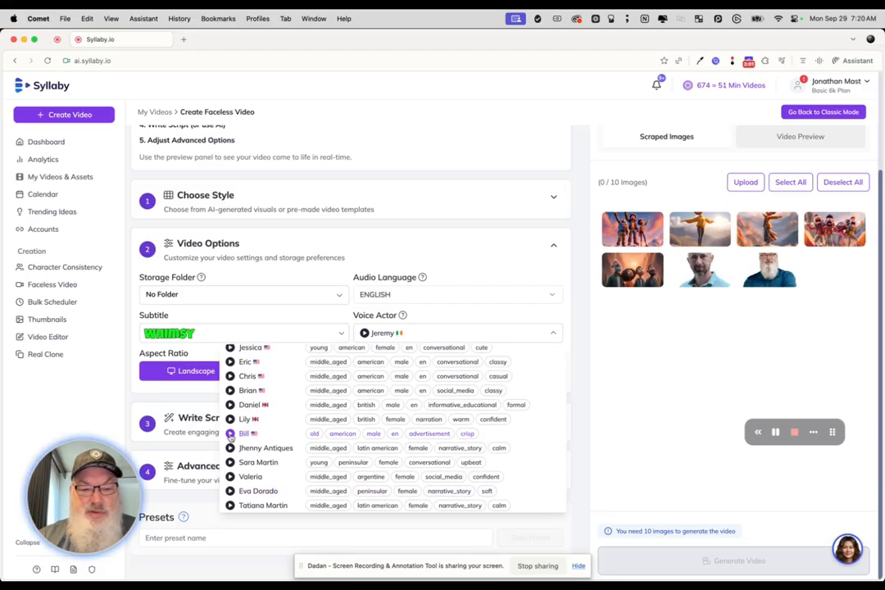
{"action": "left_click", "coordinate": [231, 434]}
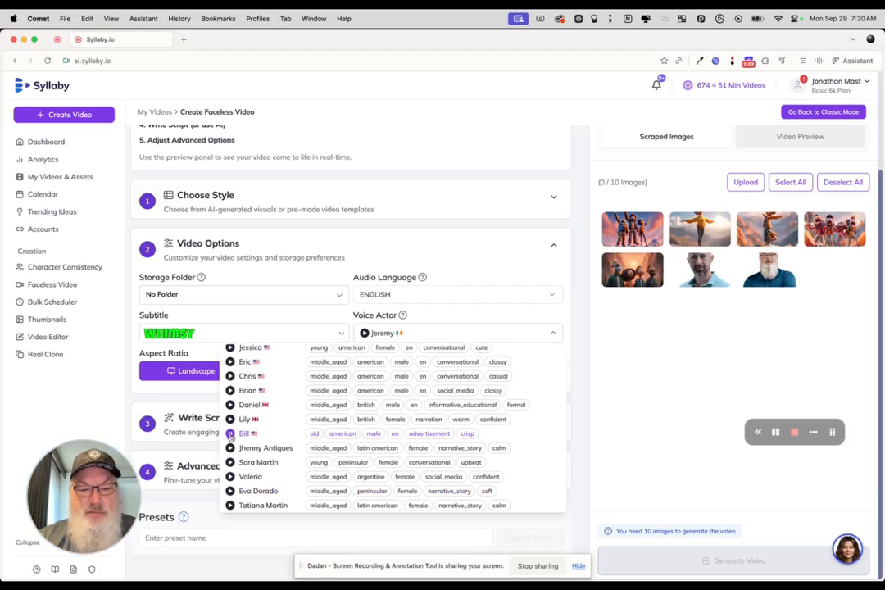
{"action": "left_click", "coordinate": [242, 391]}
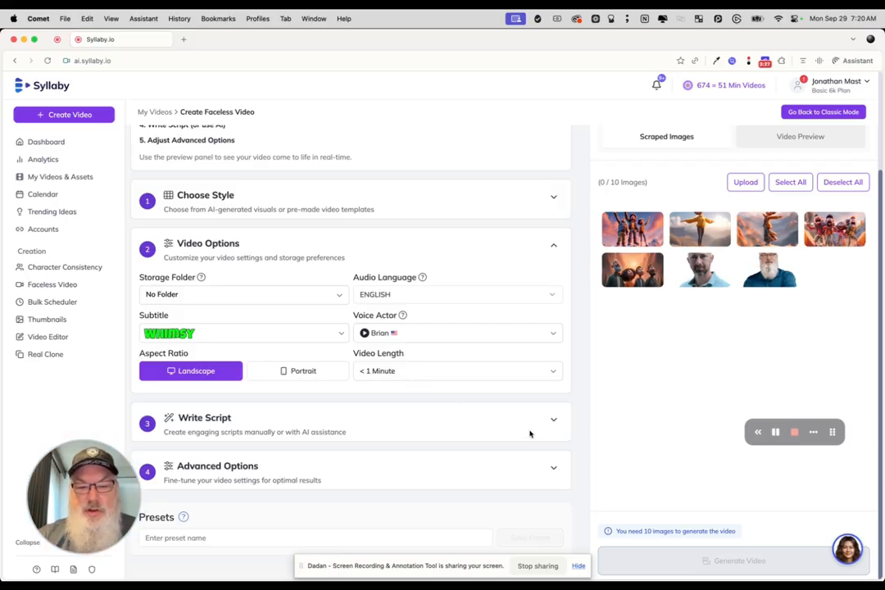
Step: Generate the video script automatically from the URL and read it through to the end
{"action": "left_click", "coordinate": [553, 419]}
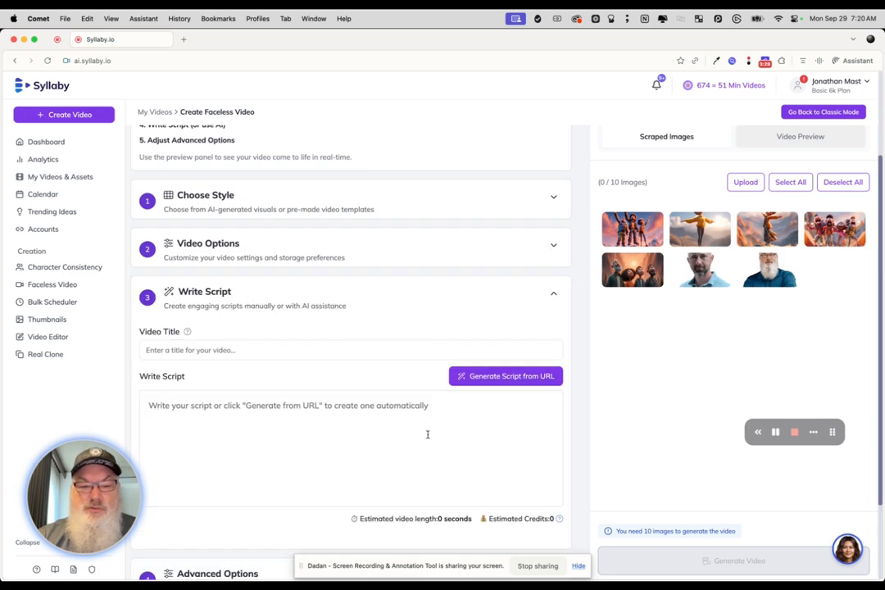
{"action": "scroll", "coordinate": [352, 404], "scroll_direction": "down", "scroll_amount": 2}
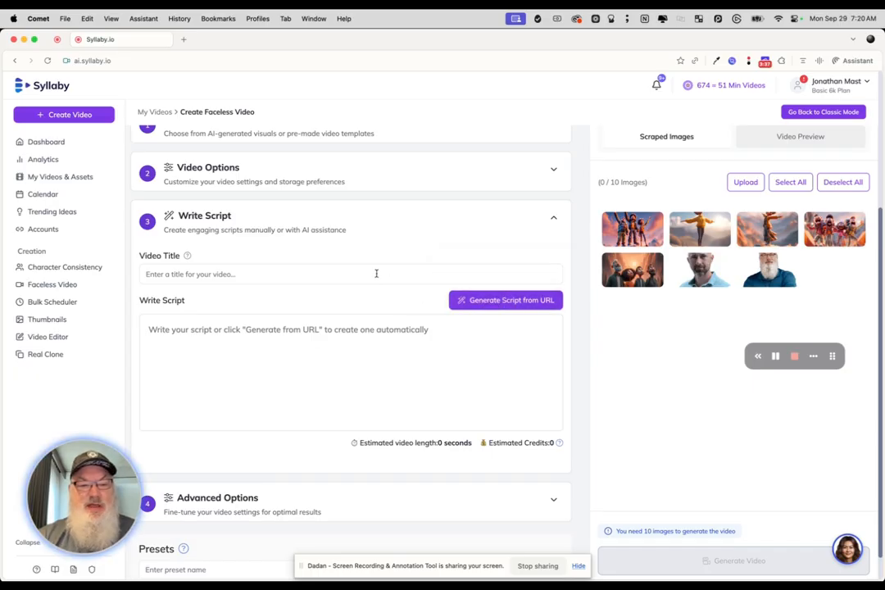
{"action": "left_click", "coordinate": [485, 302]}
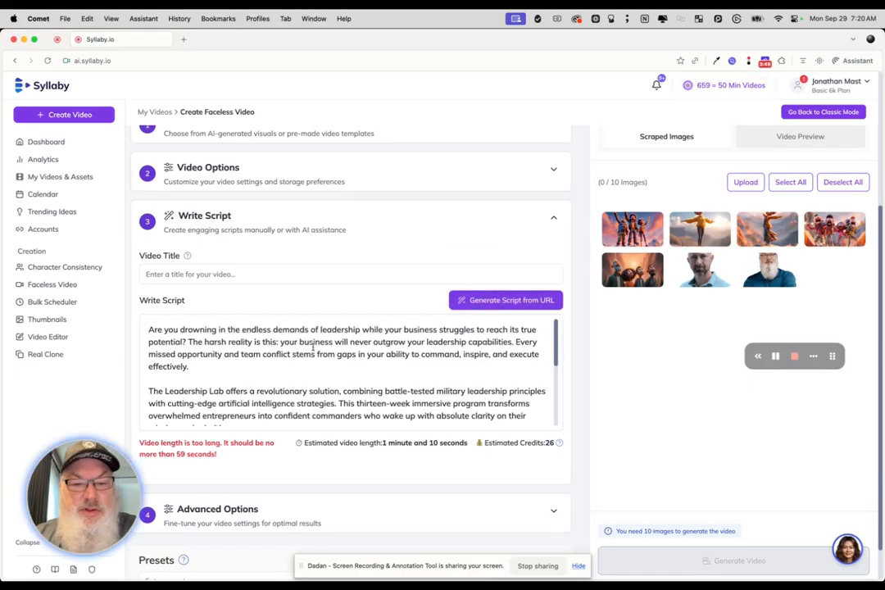
{"action": "scroll", "coordinate": [312, 347], "scroll_direction": "down", "scroll_amount": 5}
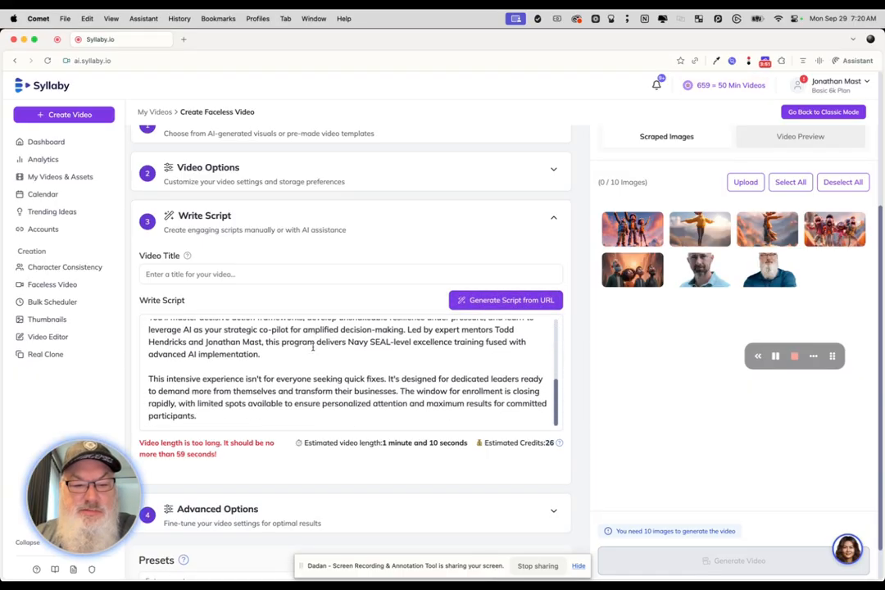
Step: Set the video length to 1 to 3 Minutes and recheck the script's estimated length and credits
{"action": "scroll", "coordinate": [338, 373], "scroll_direction": "up", "scroll_amount": 10}
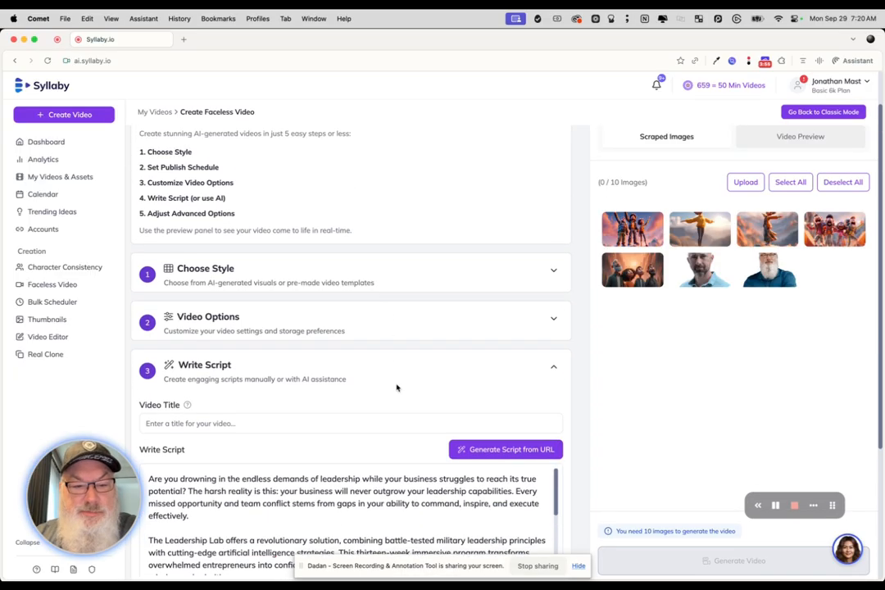
{"action": "left_click", "coordinate": [460, 329]}
{"action": "left_click", "coordinate": [456, 451]}
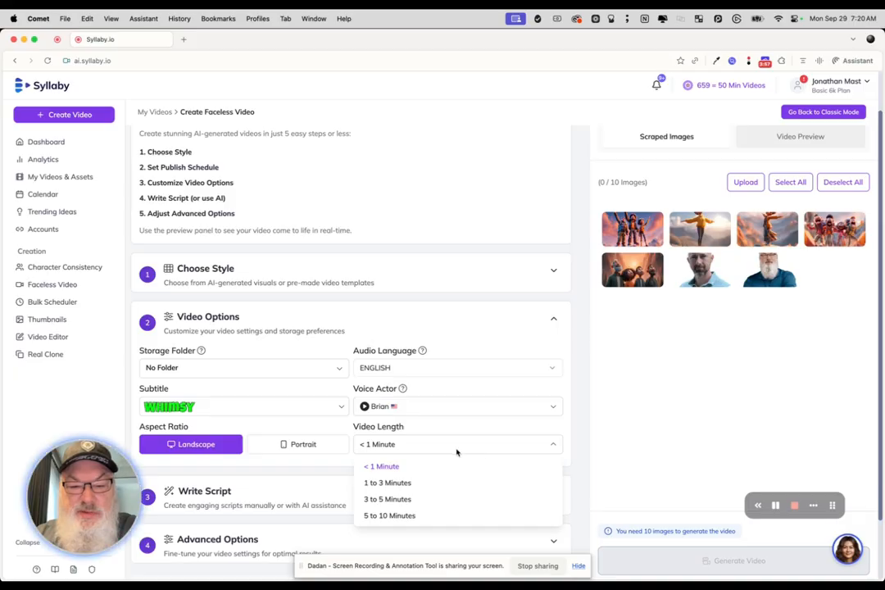
{"action": "left_click", "coordinate": [444, 487]}
{"action": "scroll", "coordinate": [444, 490], "scroll_direction": "down", "scroll_amount": 1}
{"action": "scroll", "coordinate": [444, 489], "scroll_direction": "up", "scroll_amount": 1}
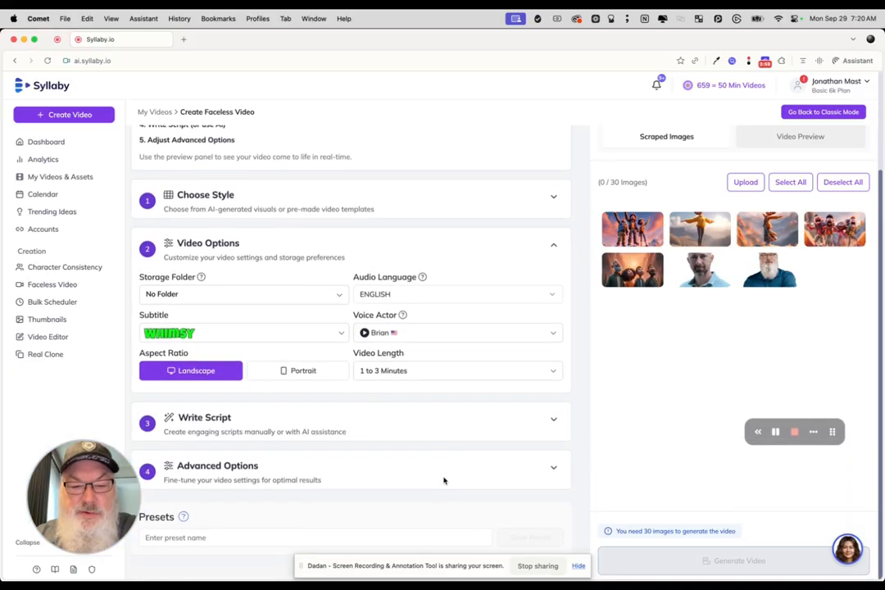
{"action": "left_click", "coordinate": [535, 423]}
{"action": "scroll", "coordinate": [535, 424], "scroll_direction": "down", "scroll_amount": 3}
{"action": "scroll", "coordinate": [535, 424], "scroll_direction": "down", "scroll_amount": 1}
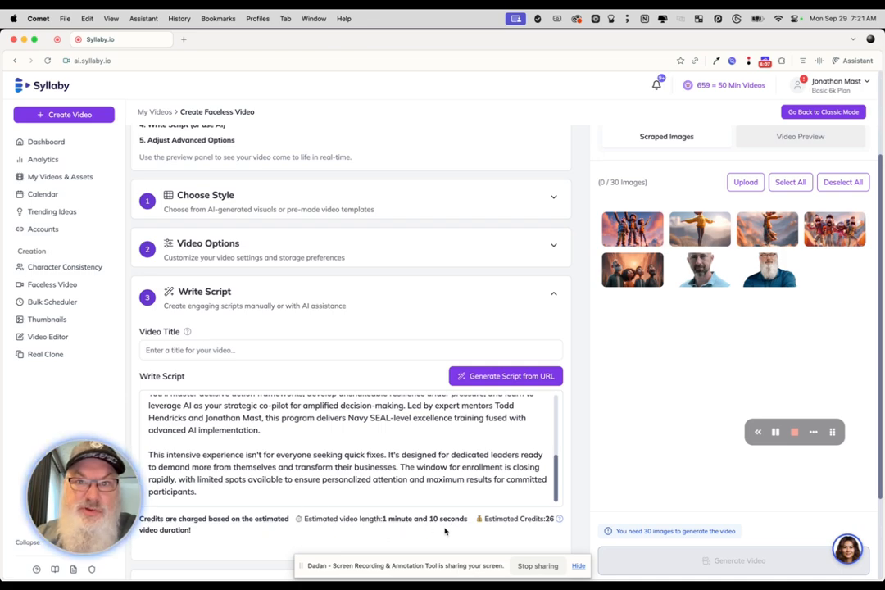
{"action": "mouse_move", "coordinate": [702, 94]}
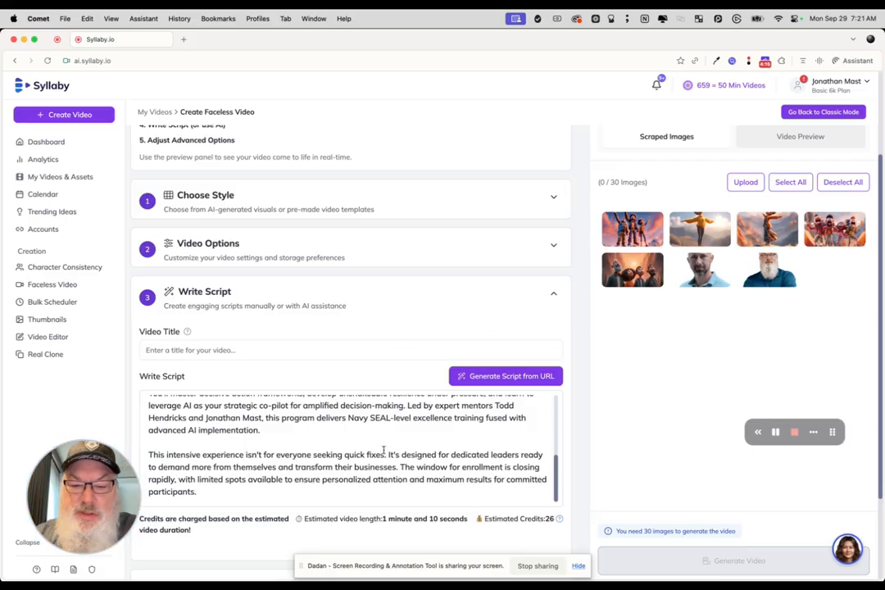
Step: Set the subtitle colour to #0D47A1 in the advanced options
{"action": "scroll", "coordinate": [400, 506], "scroll_direction": "down", "scroll_amount": 3}
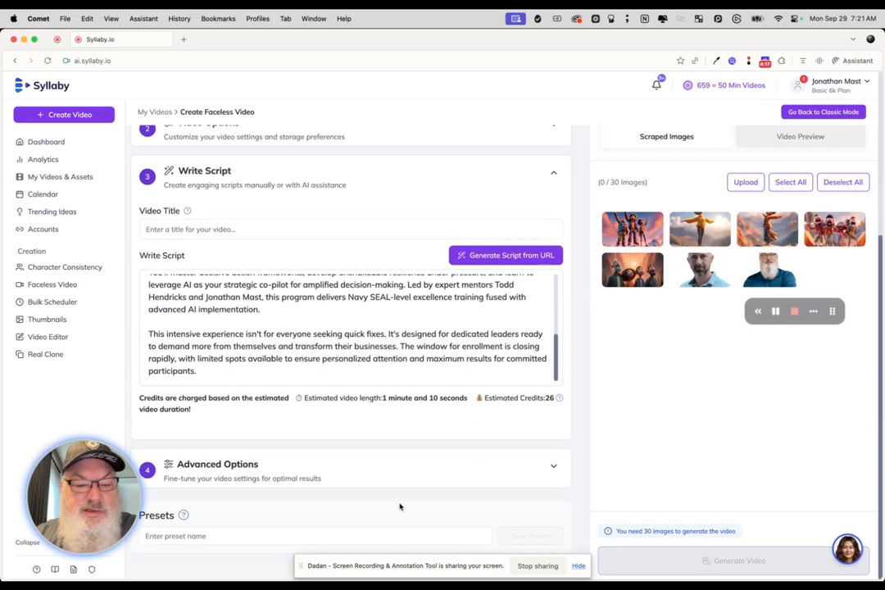
{"action": "left_click", "coordinate": [440, 478]}
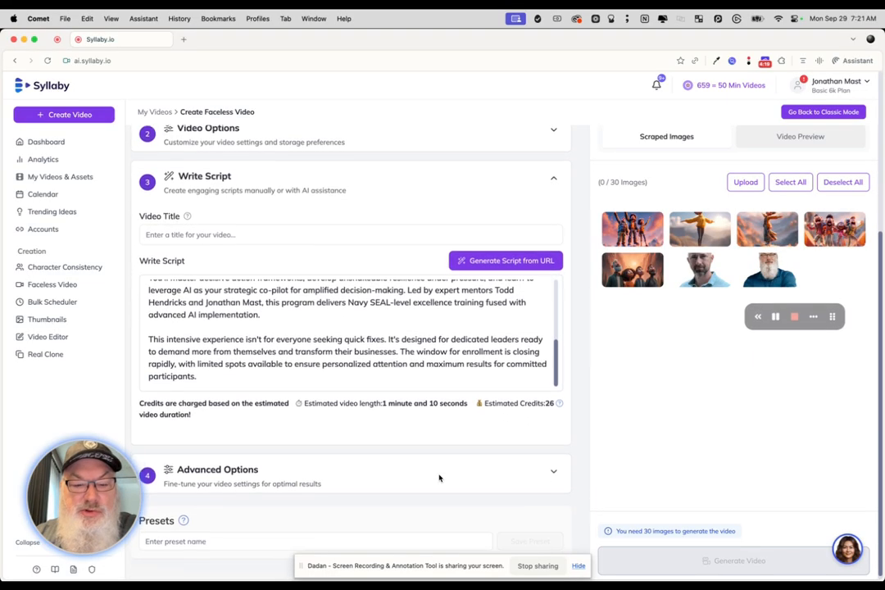
{"action": "scroll", "coordinate": [440, 477], "scroll_direction": "down", "scroll_amount": 3}
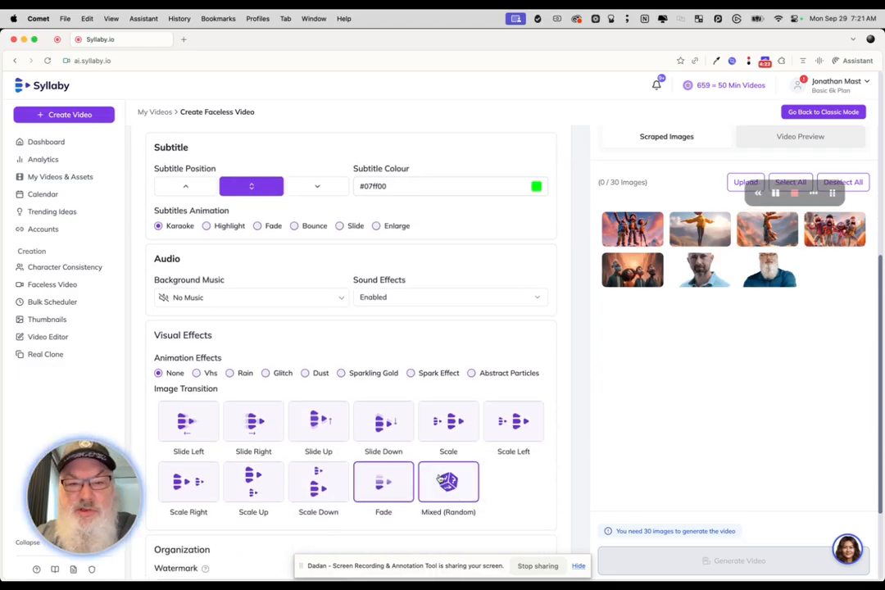
{"action": "left_click", "coordinate": [537, 188]}
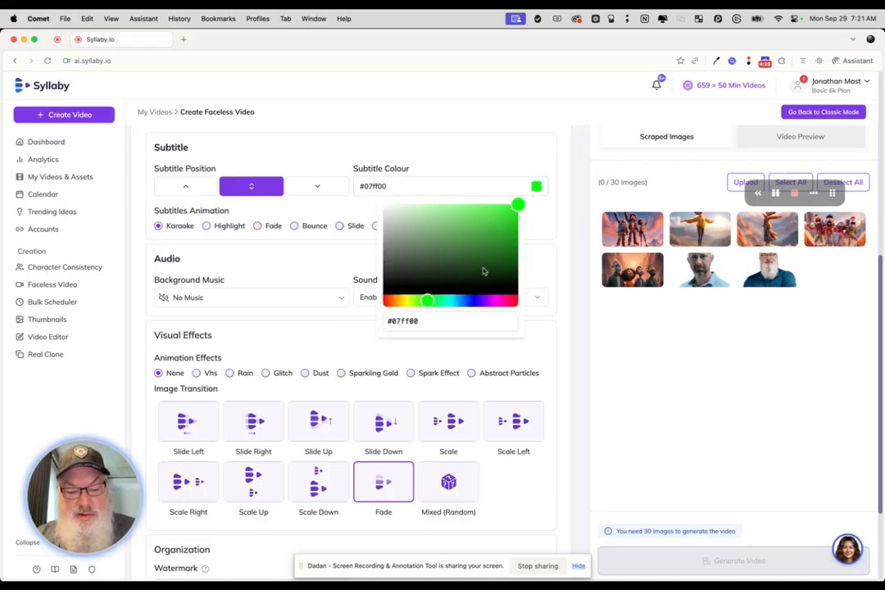
{"action": "key", "text": "ctrl+a"}
{"action": "type", "text": "#0D47A1"}
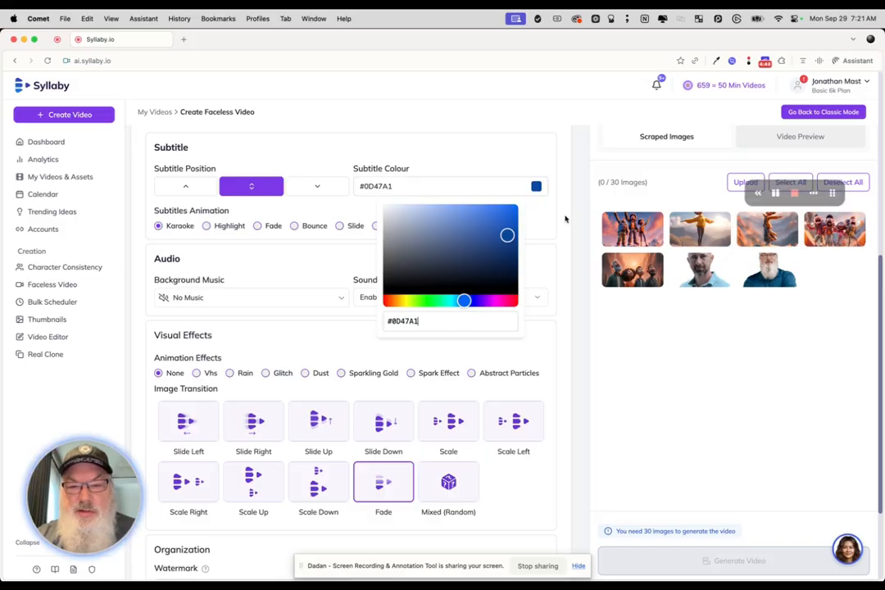
{"action": "left_click", "coordinate": [557, 239]}
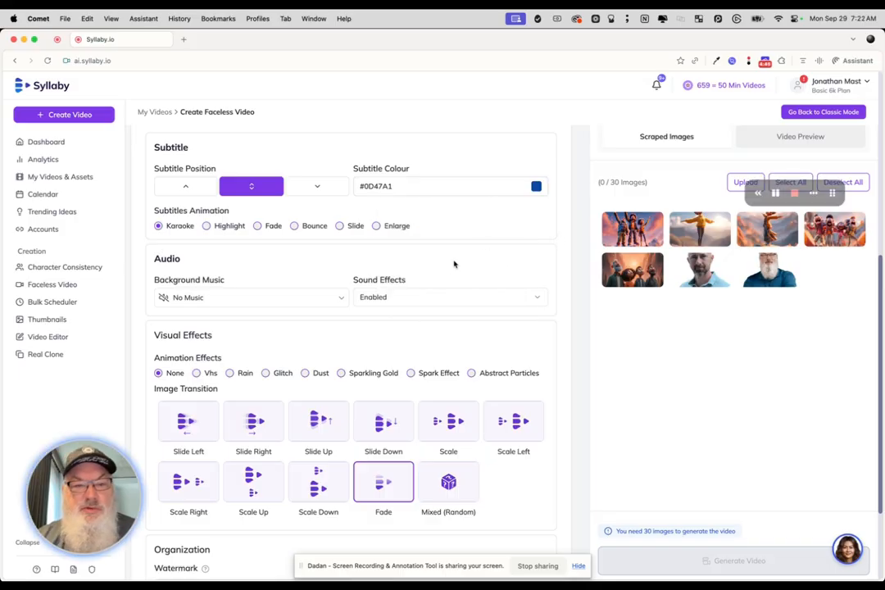
Step: Set the subtitle position to the bottom of the video and review the audio, visual effects and watermark options
{"action": "left_click", "coordinate": [311, 187]}
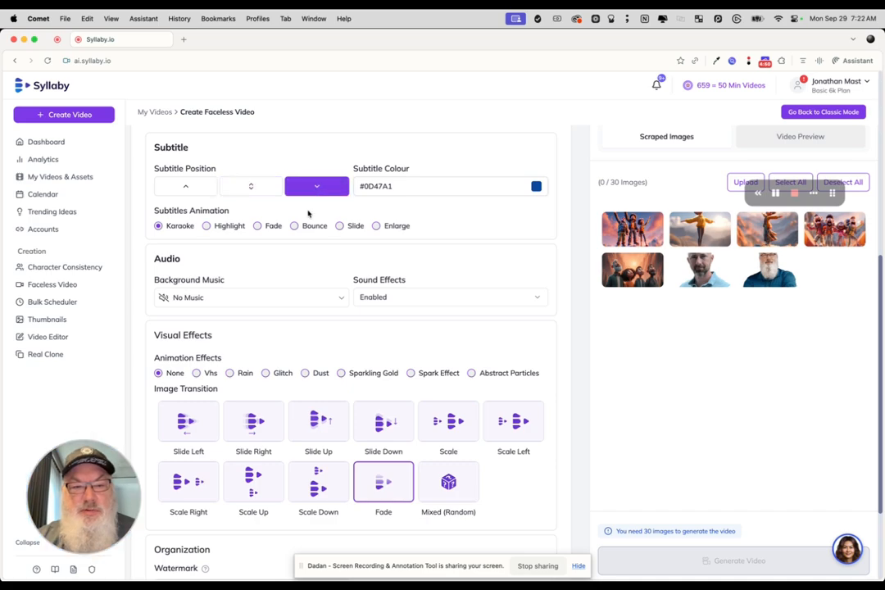
{"action": "scroll", "coordinate": [308, 213], "scroll_direction": "up", "scroll_amount": 3}
{"action": "scroll", "coordinate": [287, 346], "scroll_direction": "down", "scroll_amount": 2}
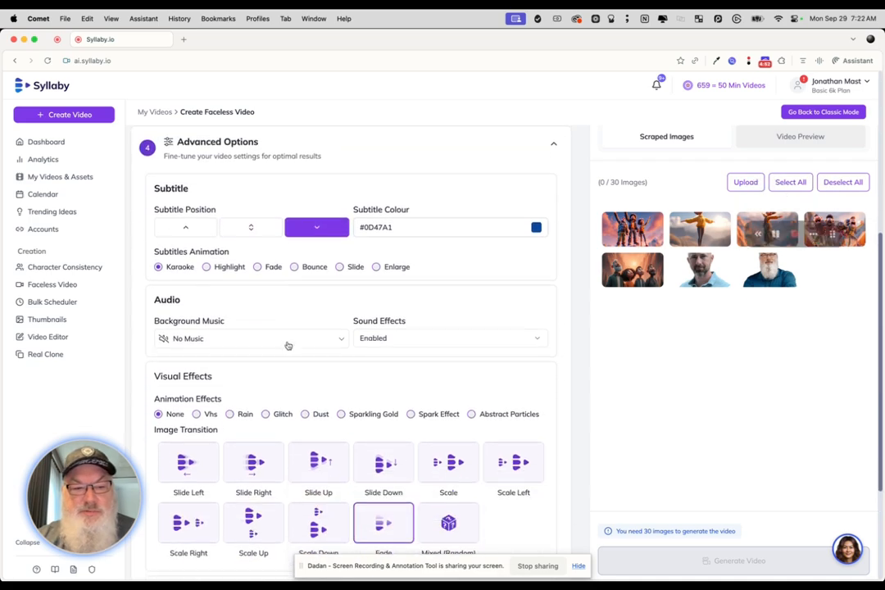
{"action": "scroll", "coordinate": [287, 346], "scroll_direction": "down", "scroll_amount": 2}
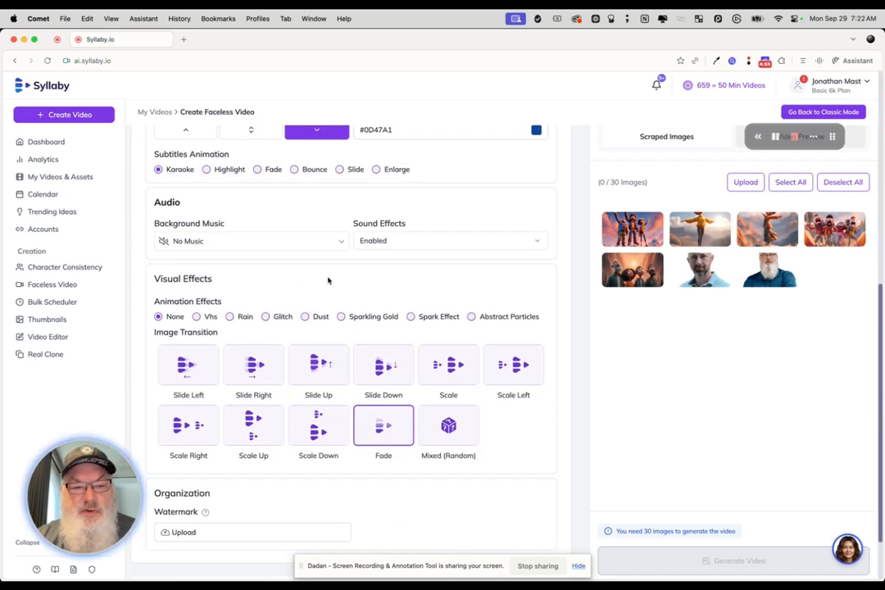
{"action": "scroll", "coordinate": [374, 298], "scroll_direction": "down", "scroll_amount": 2}
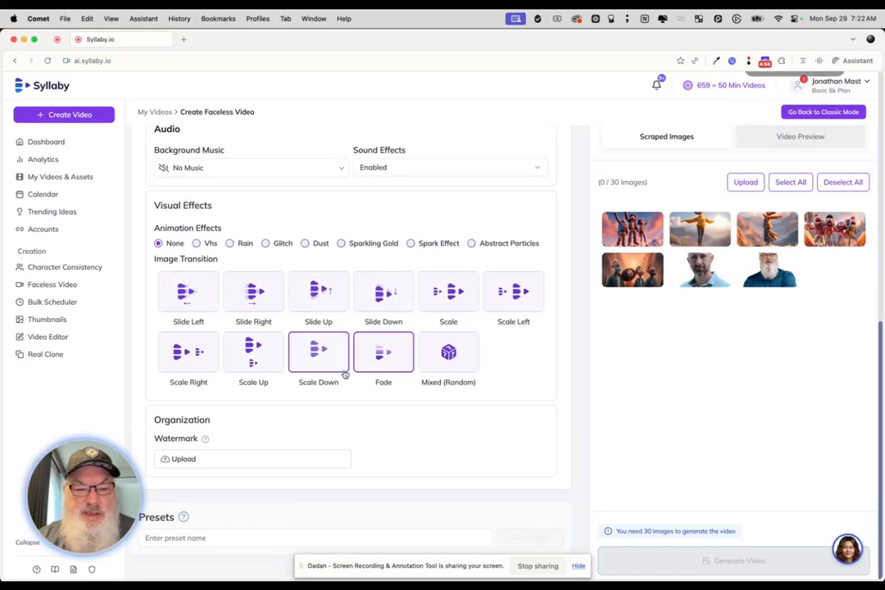
Step: Reread the generated script and enter "Leadership Lab Promo" as the video title
{"action": "scroll", "coordinate": [326, 442], "scroll_direction": "up", "scroll_amount": 8}
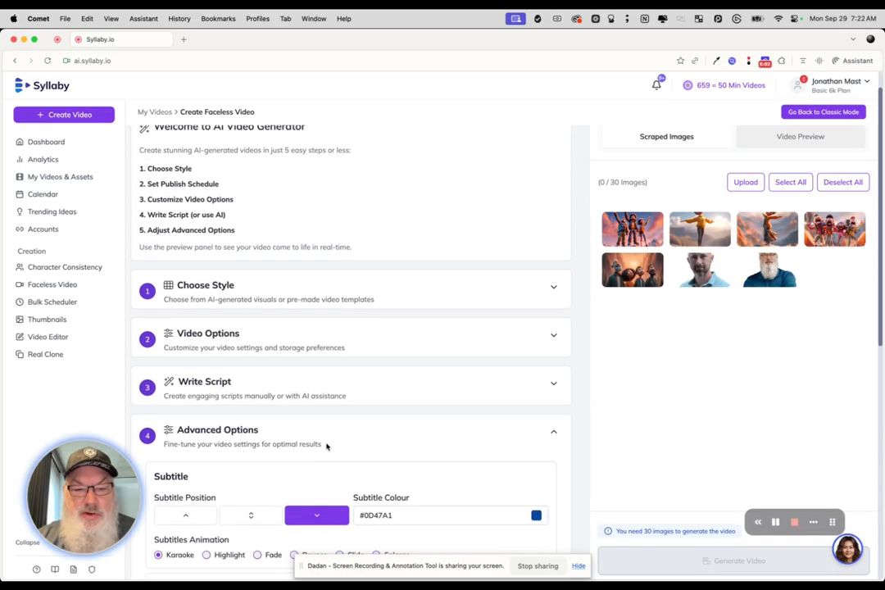
{"action": "left_click", "coordinate": [523, 382]}
{"action": "scroll", "coordinate": [532, 381], "scroll_direction": "down", "scroll_amount": 5}
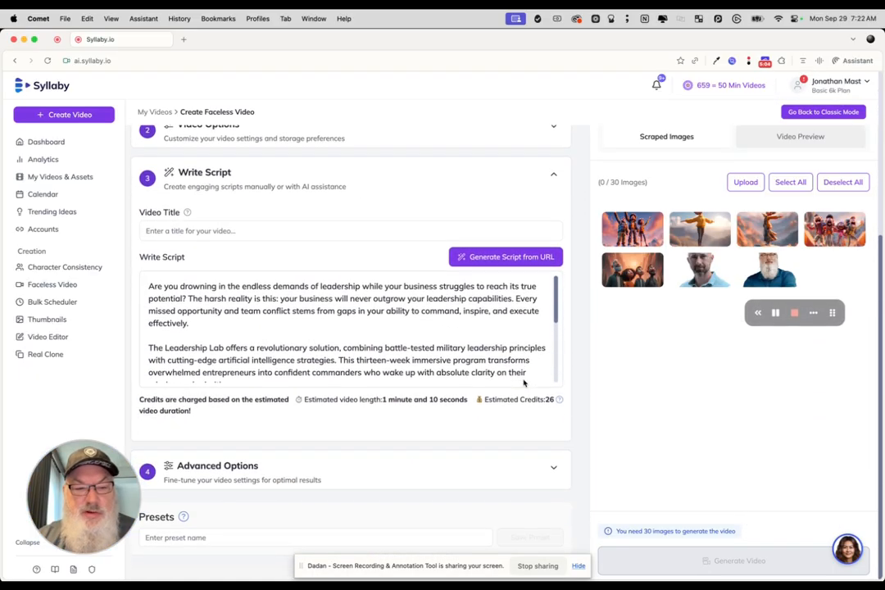
{"action": "scroll", "coordinate": [449, 347], "scroll_direction": "down", "scroll_amount": 5}
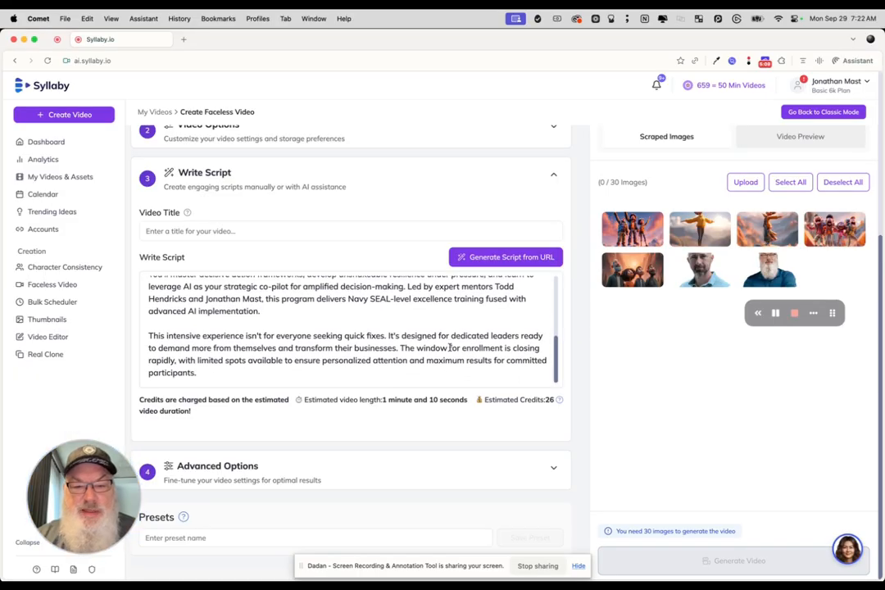
{"action": "scroll", "coordinate": [449, 347], "scroll_direction": "up", "scroll_amount": 5}
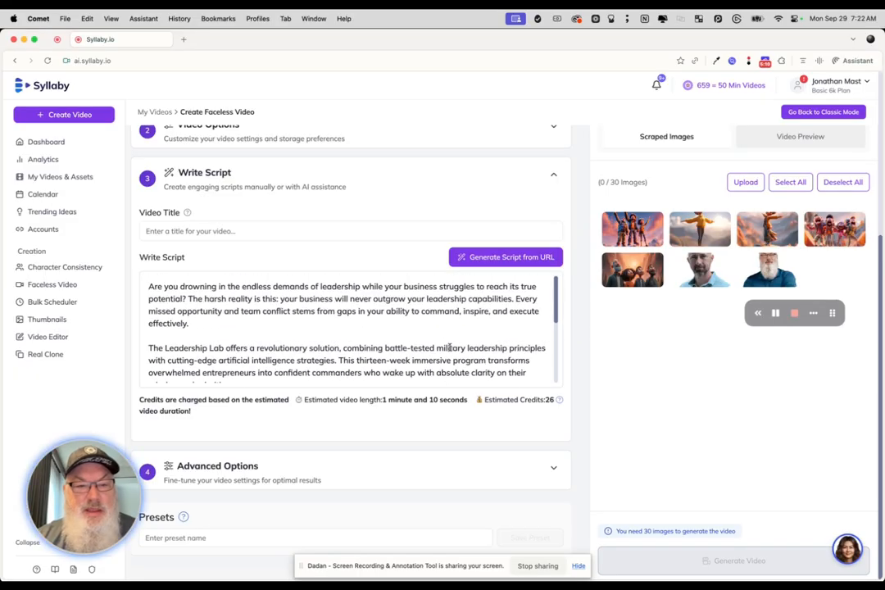
{"action": "right_click", "coordinate": [407, 235]}
{"action": "left_click", "coordinate": [358, 232]}
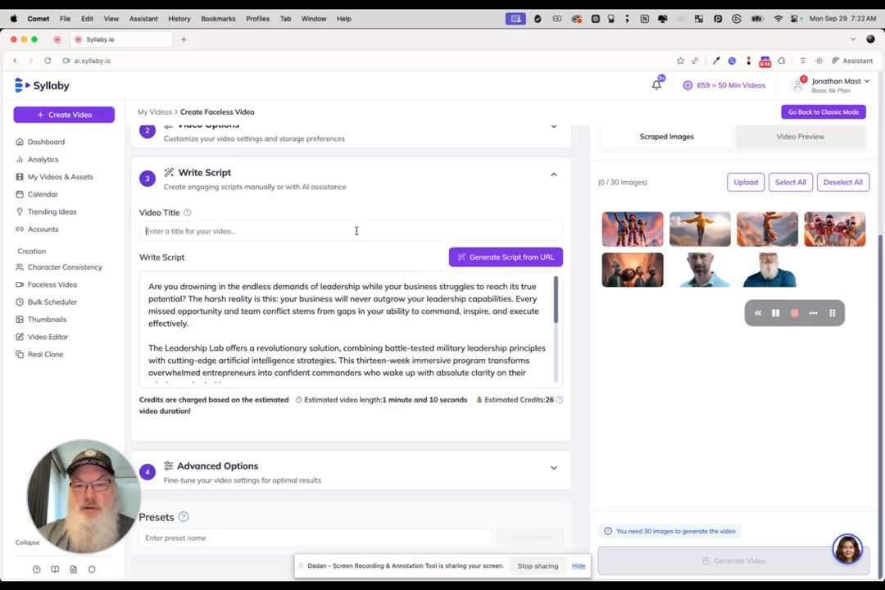
{"action": "type", "text": "Leader"}
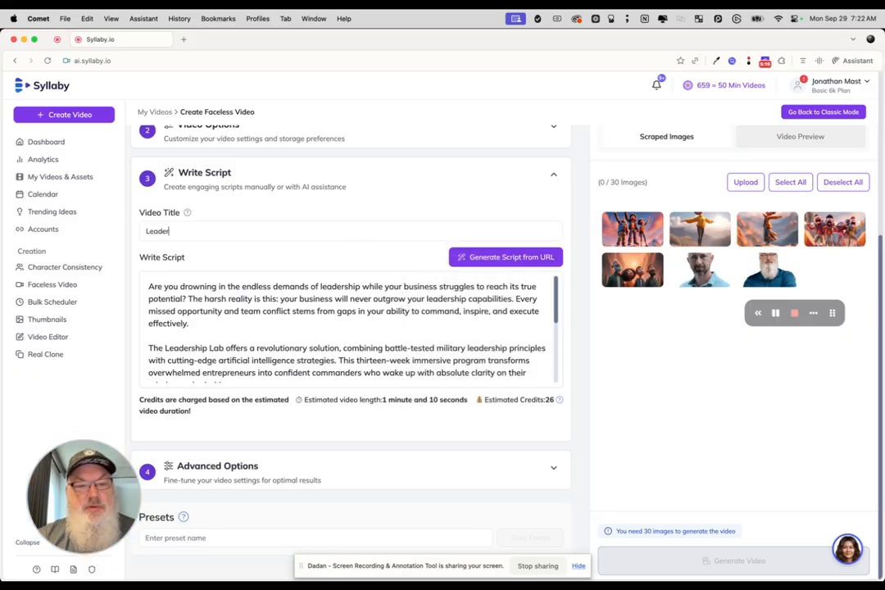
{"action": "type", "text": "ship Lab P"}
{"action": "key", "text": "BackSpace"}
{"action": "type", "text": "Lab Promo"}
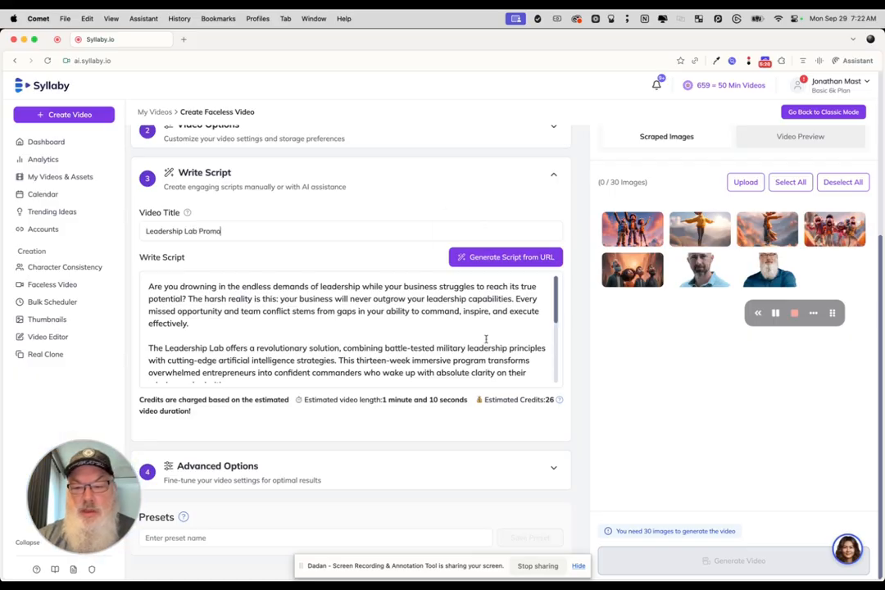
Step: Reread the rest of the script and select the five animated scraped images for the video
{"action": "scroll", "coordinate": [487, 337], "scroll_direction": "down", "scroll_amount": 5}
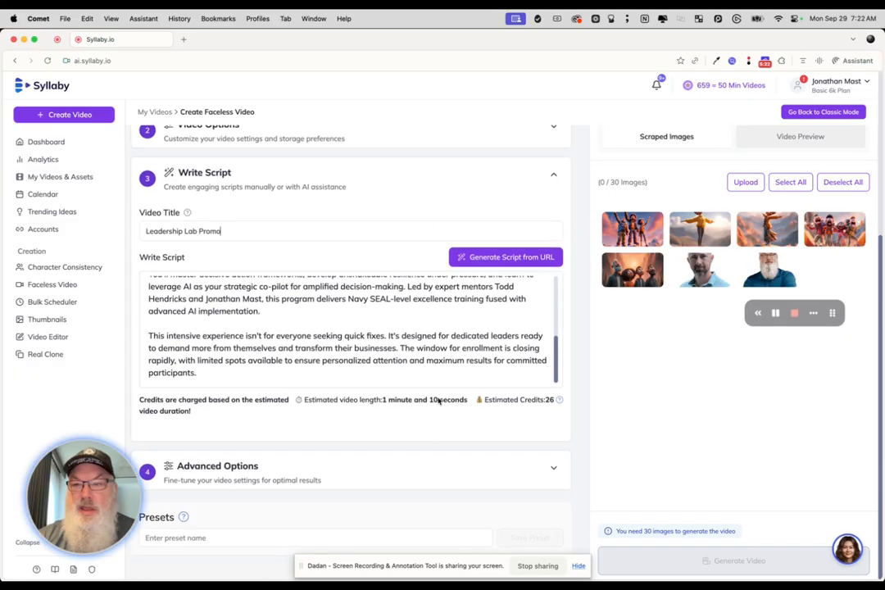
{"action": "scroll", "coordinate": [452, 278], "scroll_direction": "up", "scroll_amount": 5}
{"action": "scroll", "coordinate": [453, 279], "scroll_direction": "down", "scroll_amount": 5}
{"action": "scroll", "coordinate": [737, 311], "scroll_direction": "up", "scroll_amount": 3}
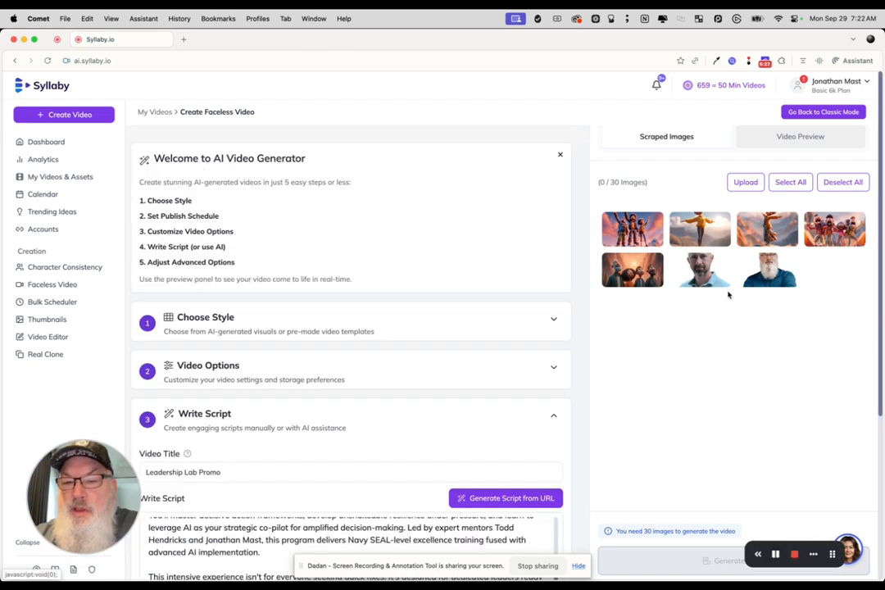
{"action": "left_click", "coordinate": [645, 231]}
{"action": "left_click", "coordinate": [698, 238]}
{"action": "left_click", "coordinate": [765, 238]}
{"action": "left_click", "coordinate": [827, 241]}
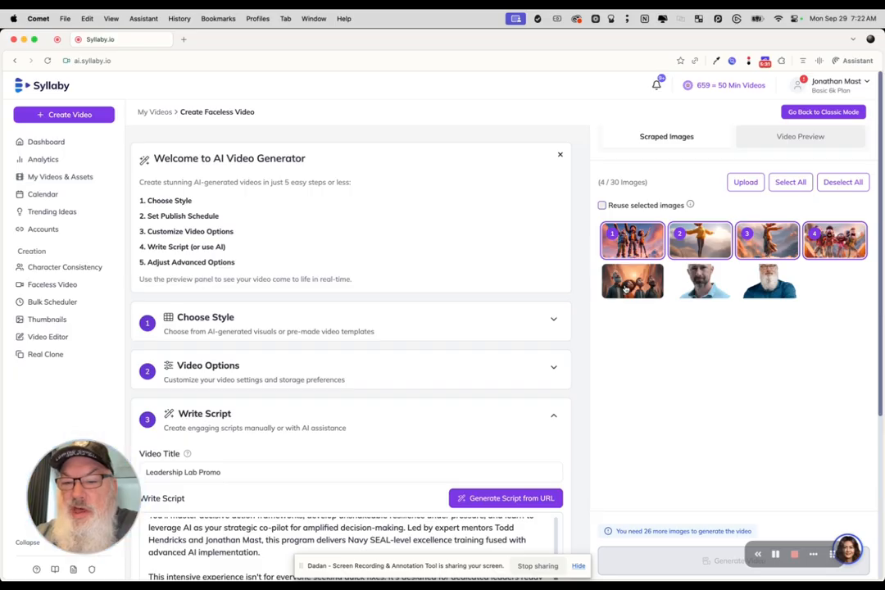
{"action": "left_click", "coordinate": [632, 281]}
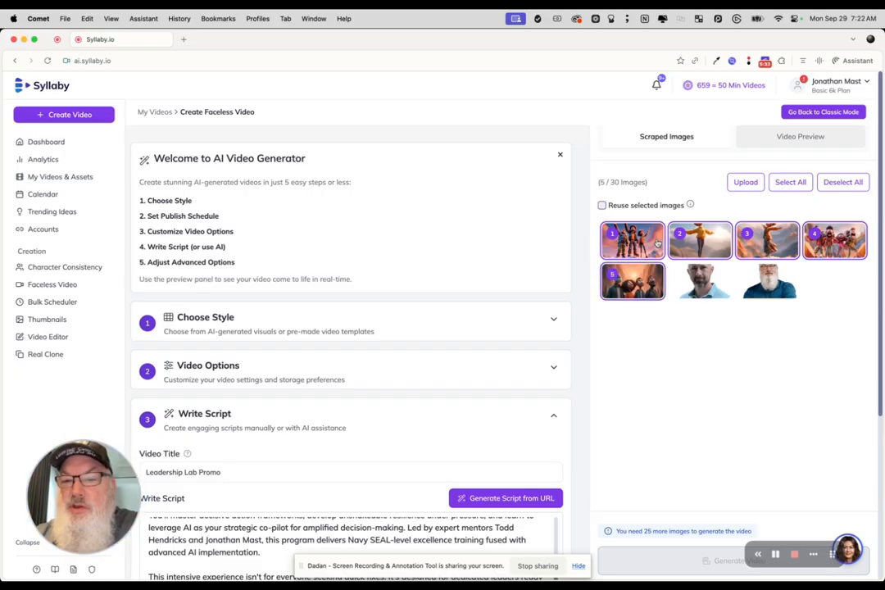
Step: Enable reuse of the selected images and generate the video, dismissing the next-topic suggestions
{"action": "mouse_move", "coordinate": [690, 204]}
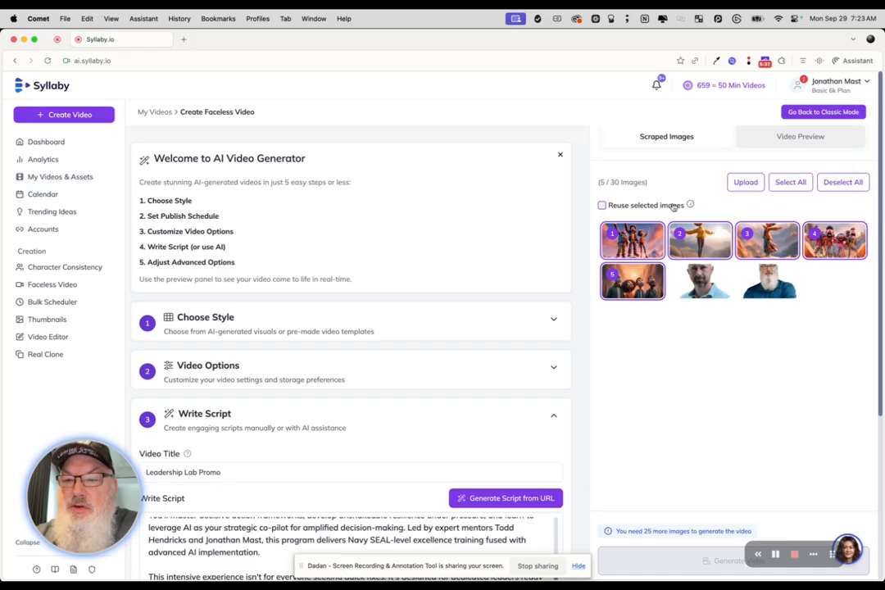
{"action": "left_click", "coordinate": [602, 205]}
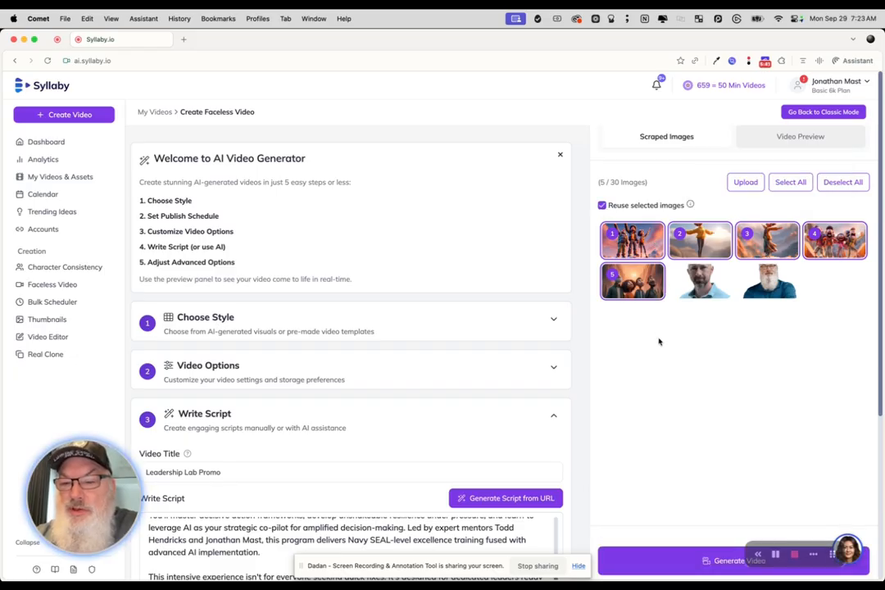
{"action": "left_click", "coordinate": [665, 562]}
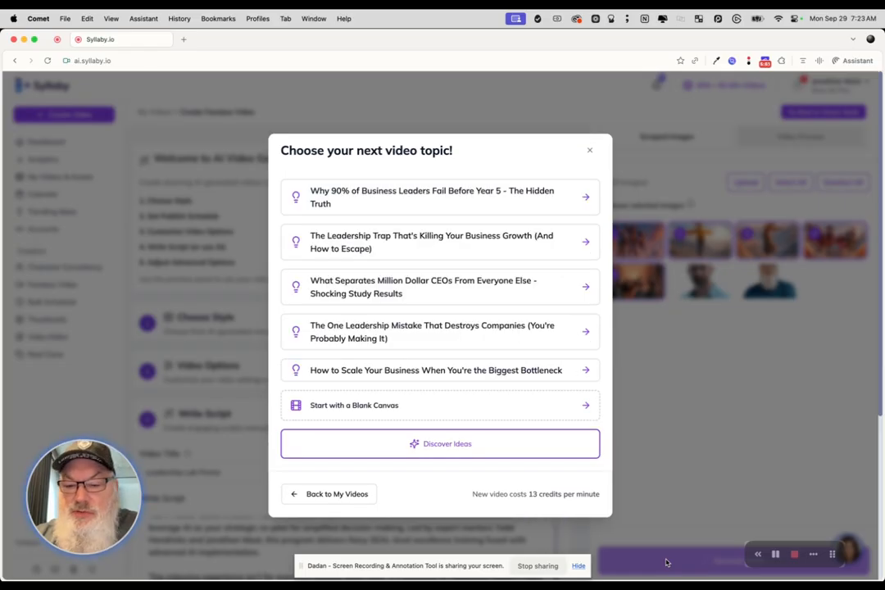
{"action": "left_click", "coordinate": [591, 154]}
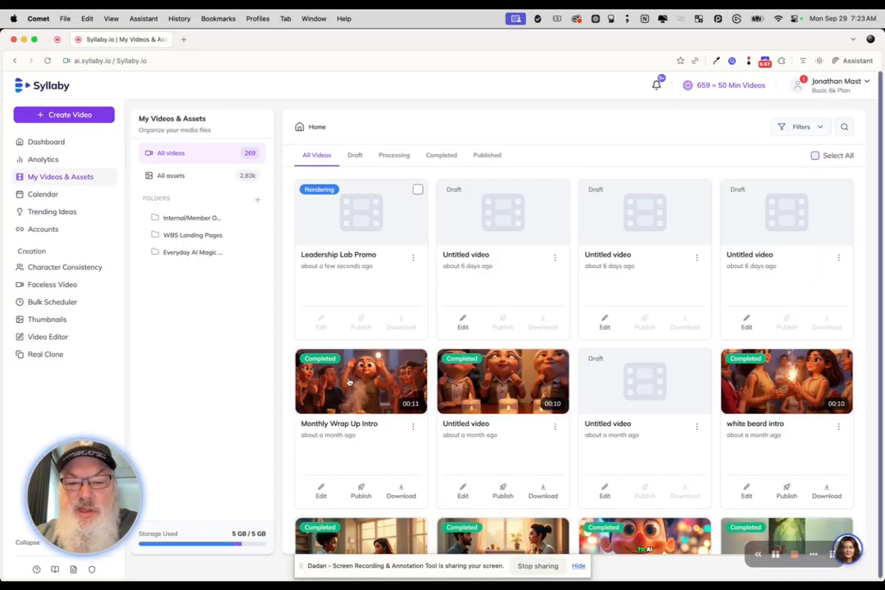
{"action": "scroll", "coordinate": [378, 373], "scroll_direction": "down", "scroll_amount": 10}
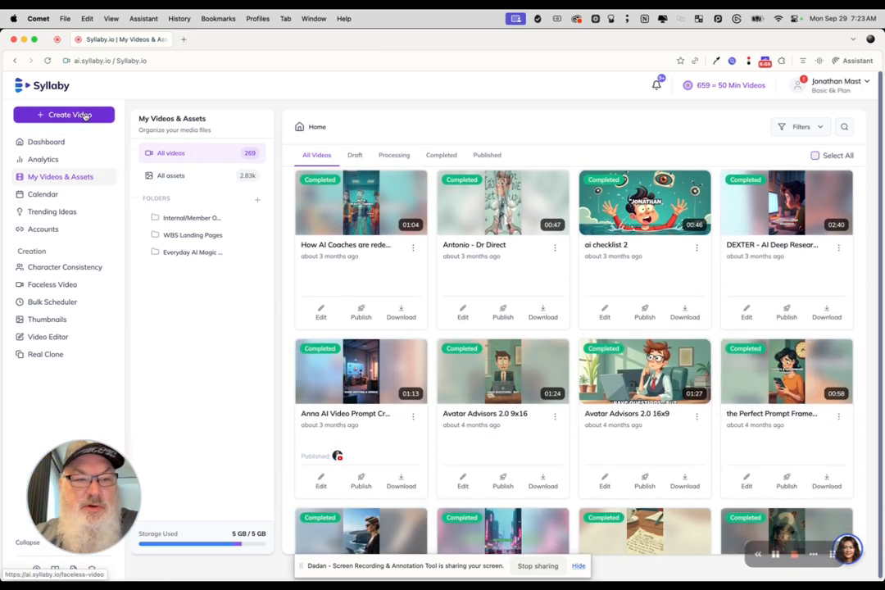
Step: Start another faceless video using AI Visuals and choose the Comic Book style
{"action": "left_click", "coordinate": [85, 115]}
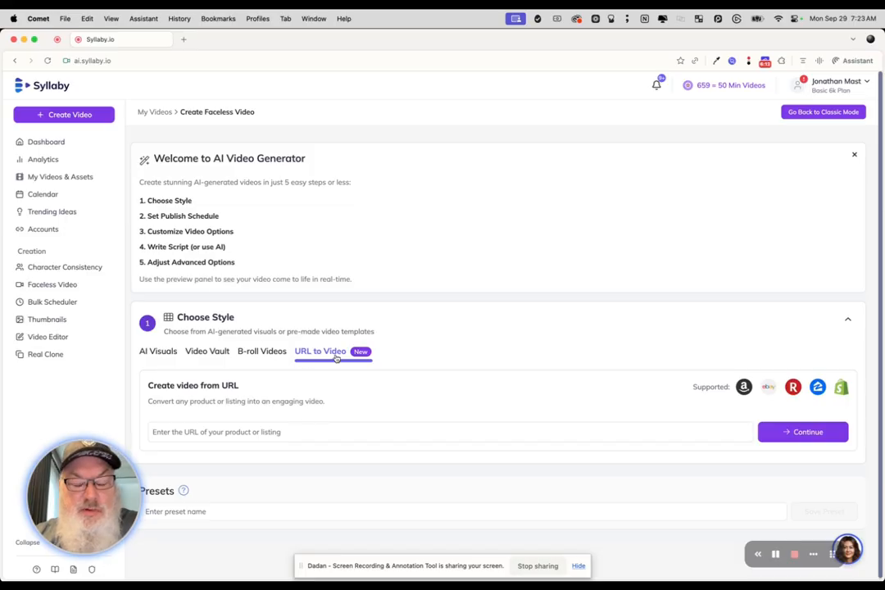
{"action": "left_click", "coordinate": [151, 352]}
{"action": "scroll", "coordinate": [379, 428], "scroll_direction": "right", "scroll_amount": 15}
{"action": "scroll", "coordinate": [378, 429], "scroll_direction": "right", "scroll_amount": 10}
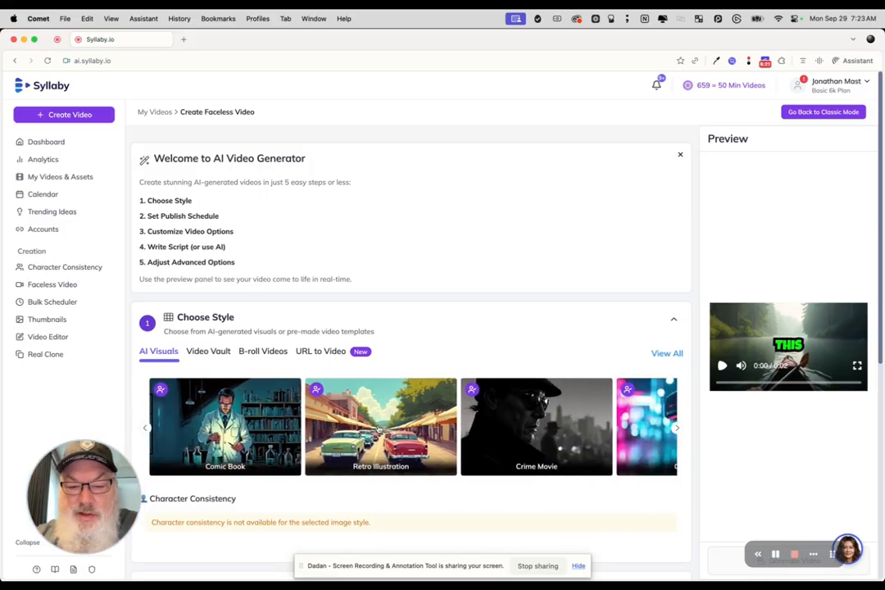
{"action": "scroll", "coordinate": [372, 430], "scroll_direction": "left", "scroll_amount": 5}
{"action": "left_click", "coordinate": [371, 432]}
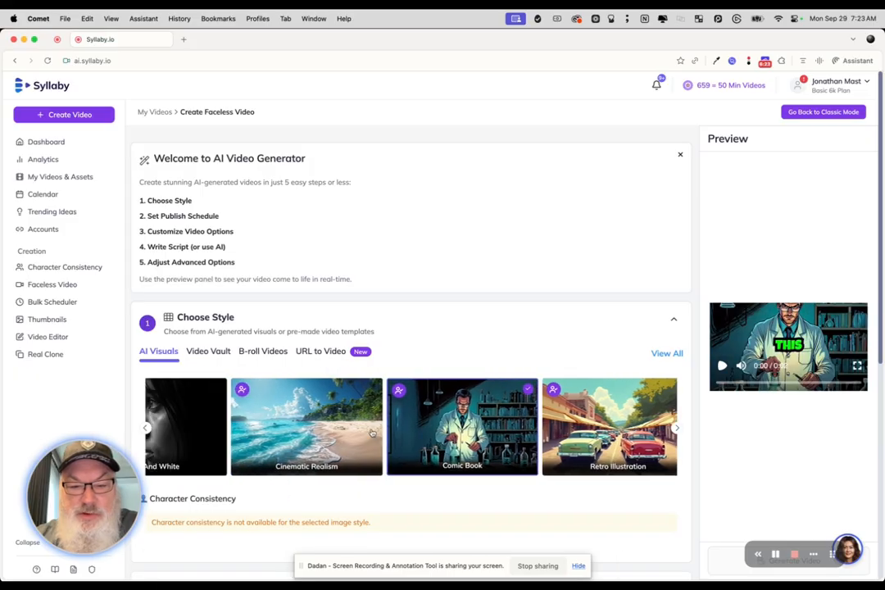
Step: Compare the consistent characters offered for the Retro Illustration, Crime Movie and Cyberpunk styles, and return to Comic Book
{"action": "scroll", "coordinate": [459, 422], "scroll_direction": "down", "scroll_amount": 5}
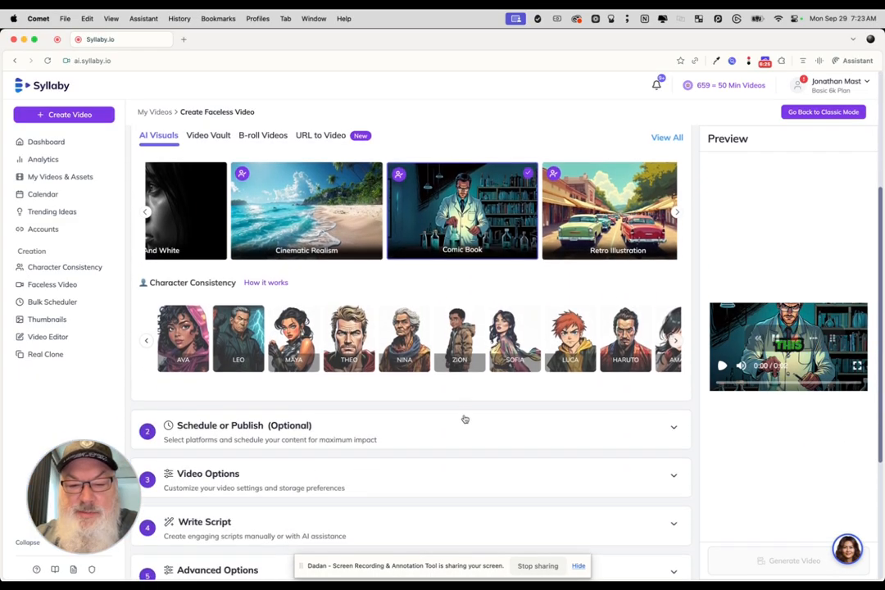
{"action": "scroll", "coordinate": [464, 419], "scroll_direction": "down", "scroll_amount": 1}
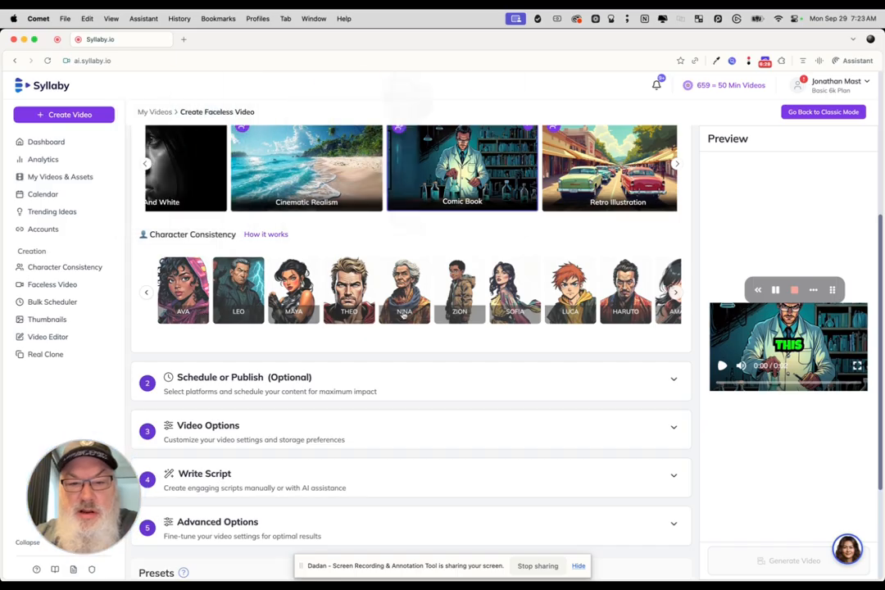
{"action": "mouse_move", "coordinate": [508, 293]}
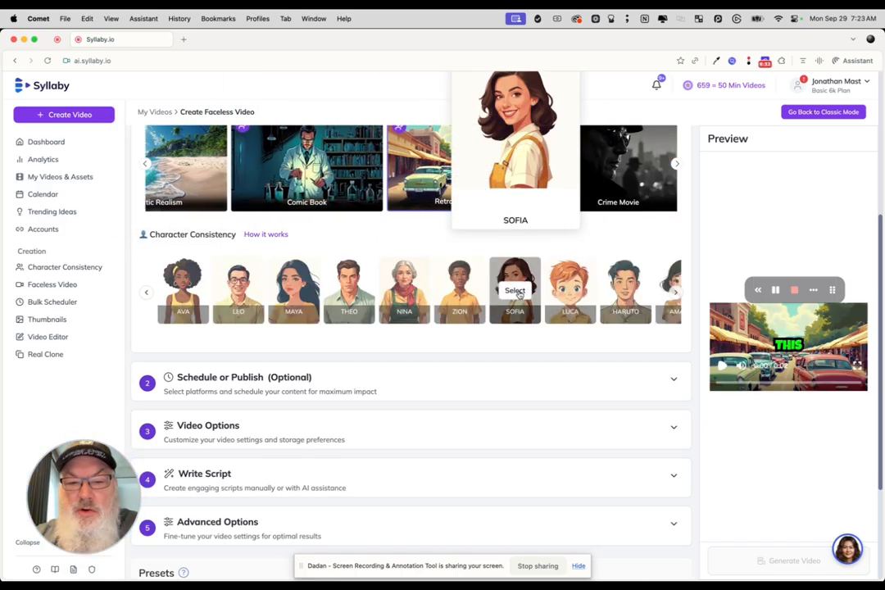
{"action": "mouse_move", "coordinate": [478, 291]}
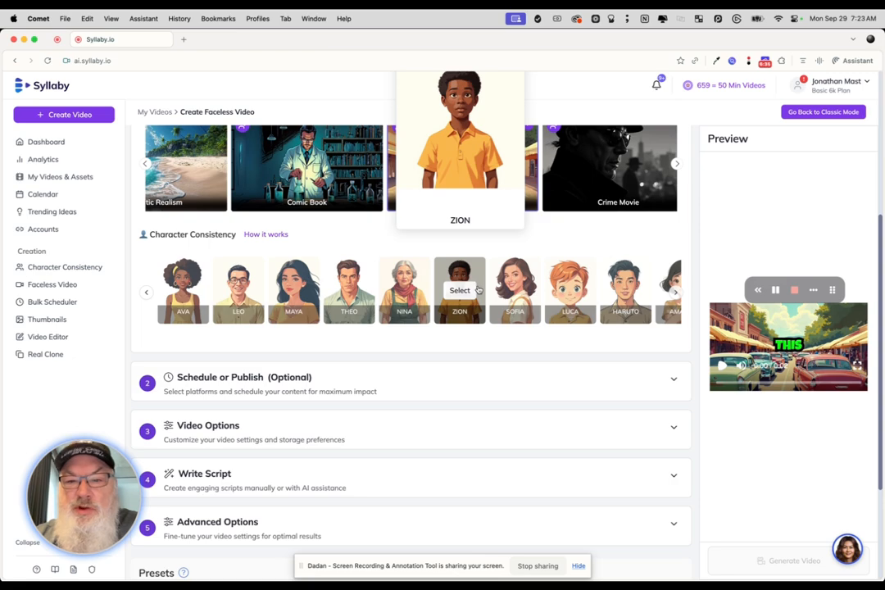
{"action": "left_click", "coordinate": [627, 185]}
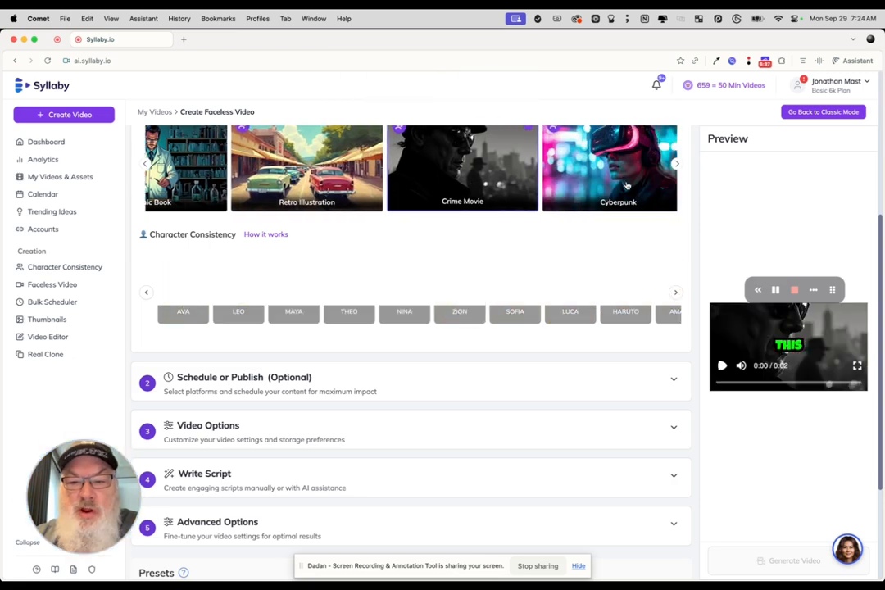
{"action": "left_click", "coordinate": [621, 188]}
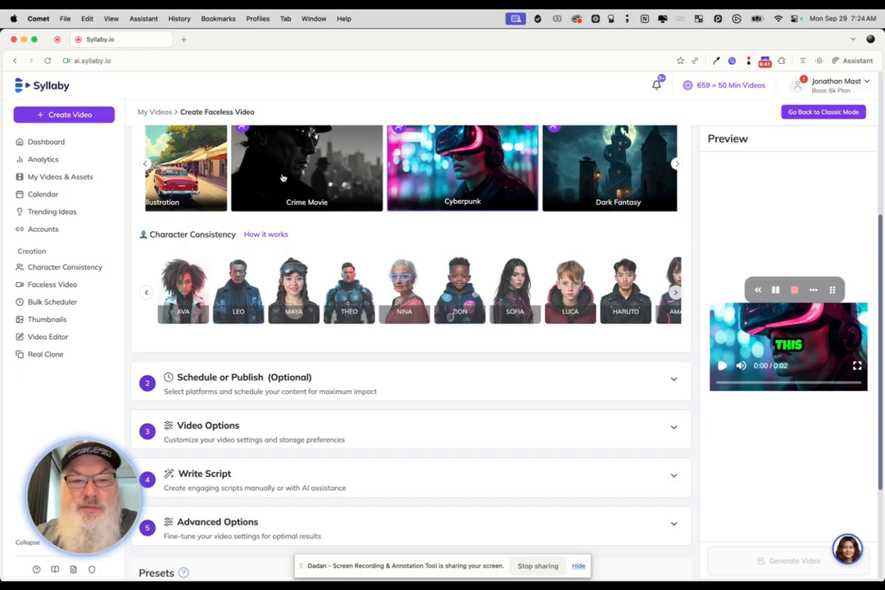
{"action": "left_click", "coordinate": [146, 164]}
{"action": "left_click", "coordinate": [323, 138]}
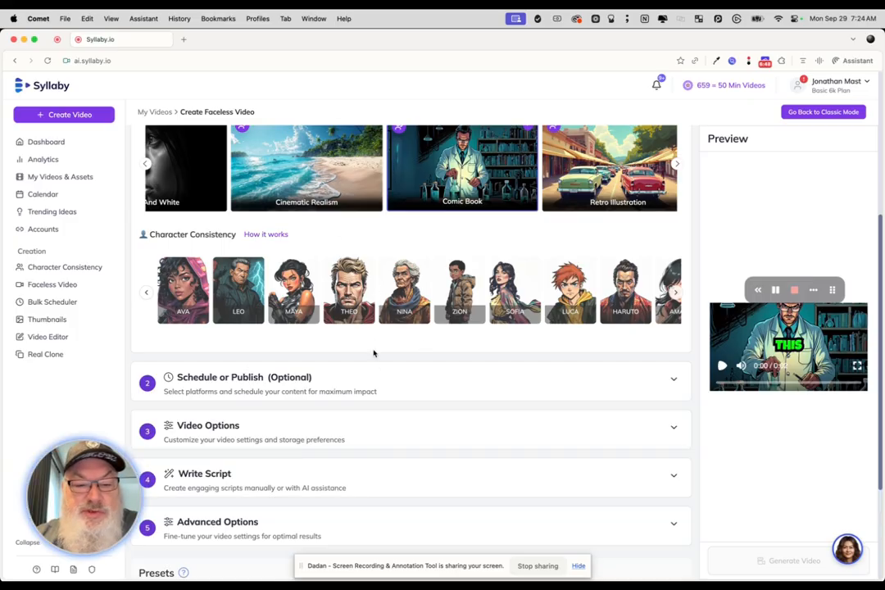
Step: Review the new video's options and switch its script source to AI Script Assistant
{"action": "scroll", "coordinate": [385, 381], "scroll_direction": "down", "scroll_amount": 5}
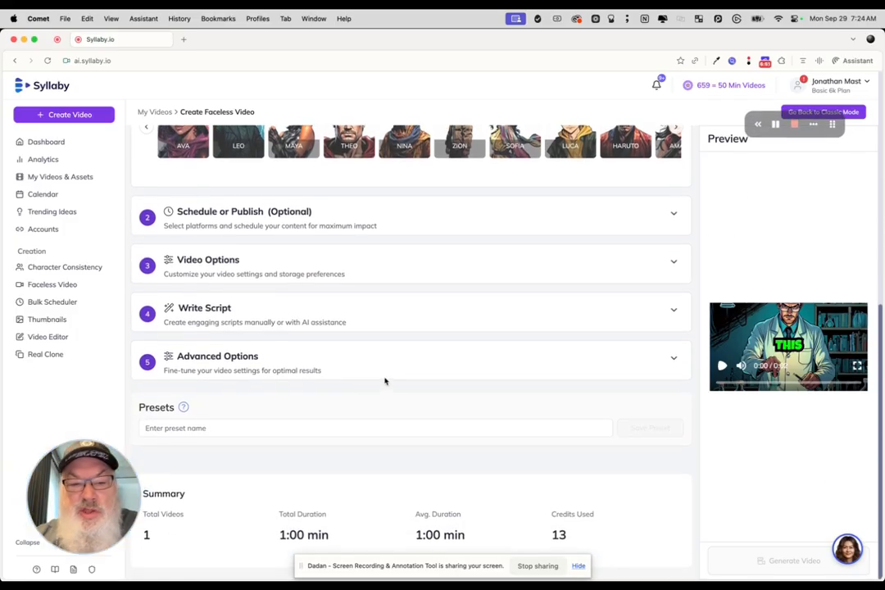
{"action": "left_click", "coordinate": [366, 265]}
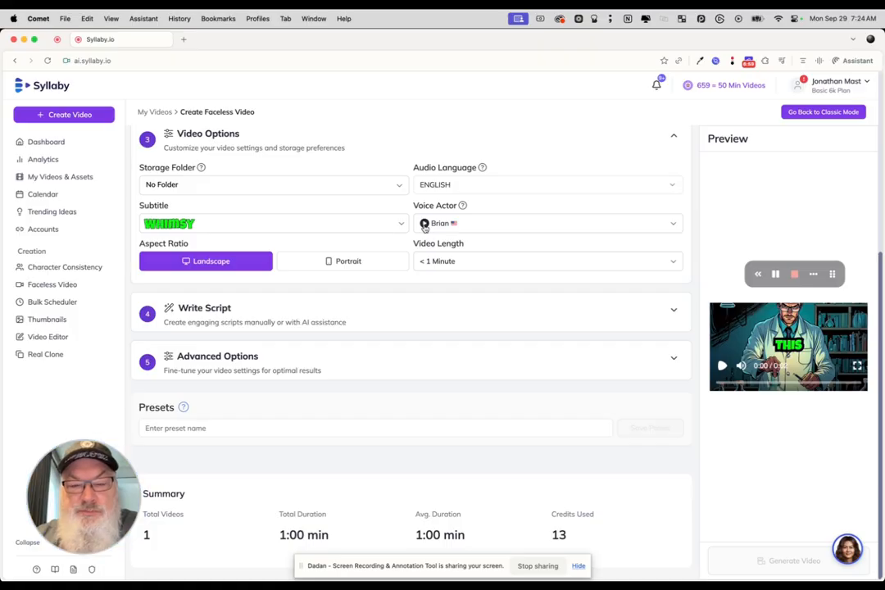
{"action": "left_click", "coordinate": [367, 310]}
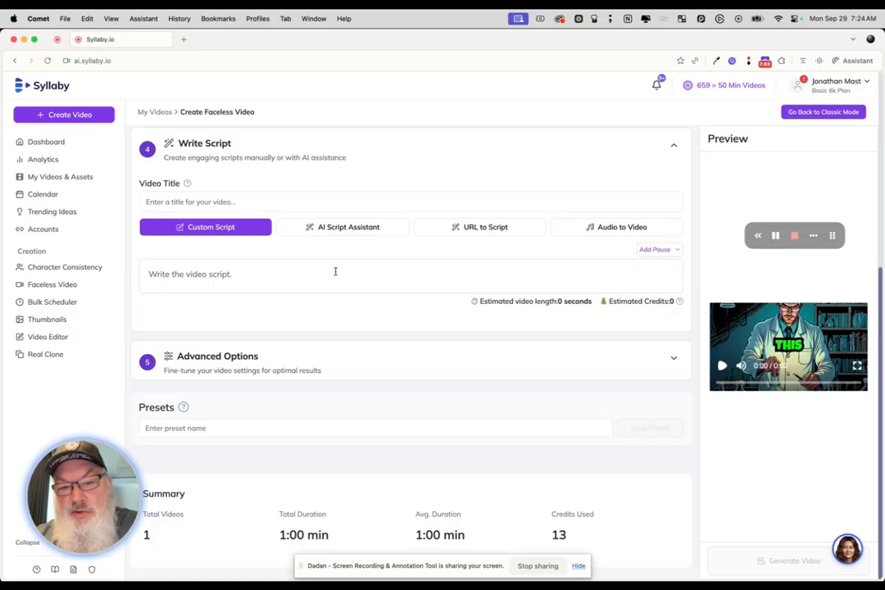
{"action": "left_click", "coordinate": [365, 234]}
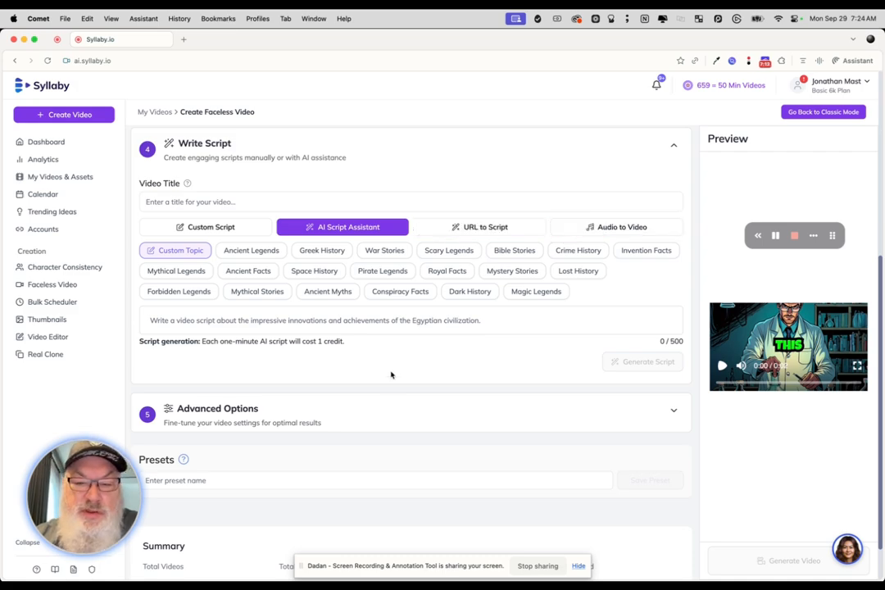
Step: Examine the advanced options for visual effects, image transitions and watermark
{"action": "left_click", "coordinate": [392, 414]}
{"action": "scroll", "coordinate": [392, 414], "scroll_direction": "down", "scroll_amount": 10}
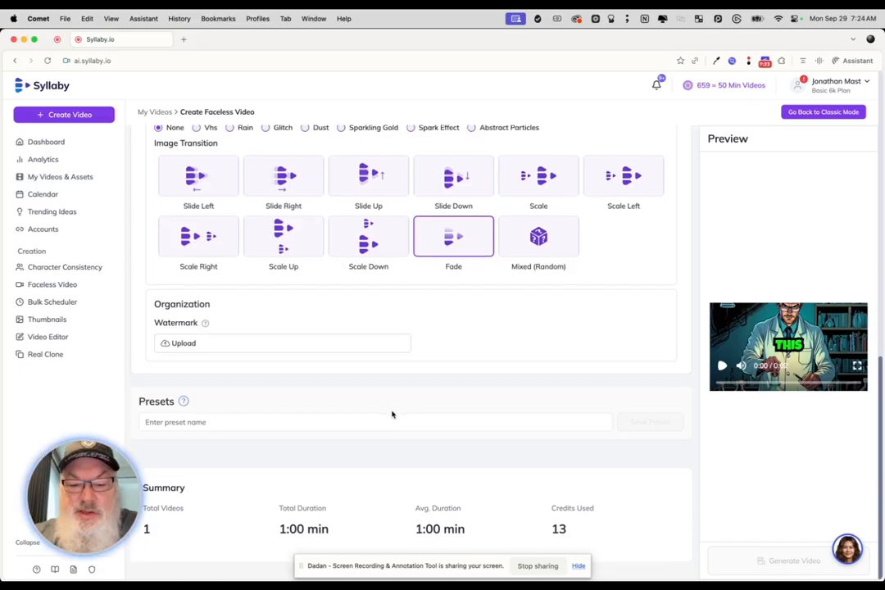
{"action": "scroll", "coordinate": [392, 414], "scroll_direction": "up", "scroll_amount": 15}
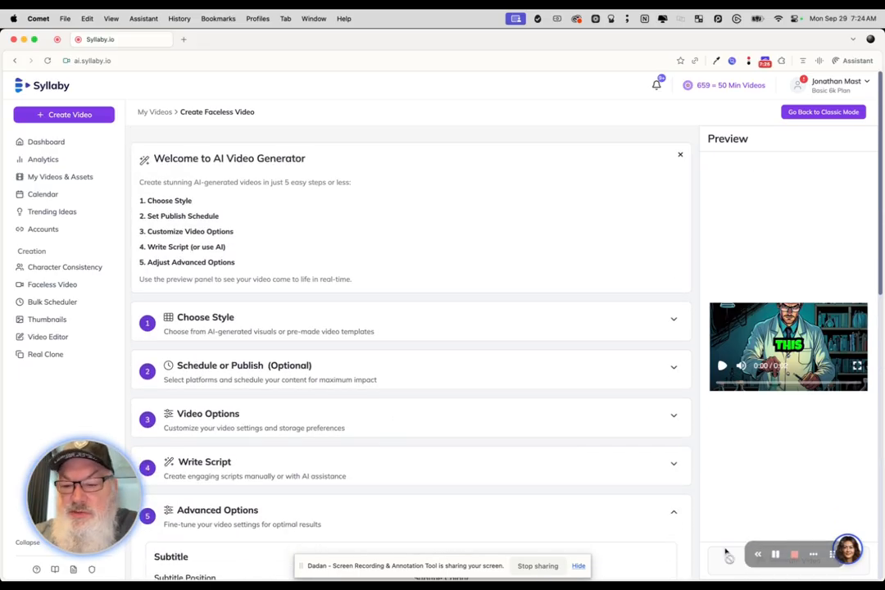
{"action": "left_click", "coordinate": [779, 558]}
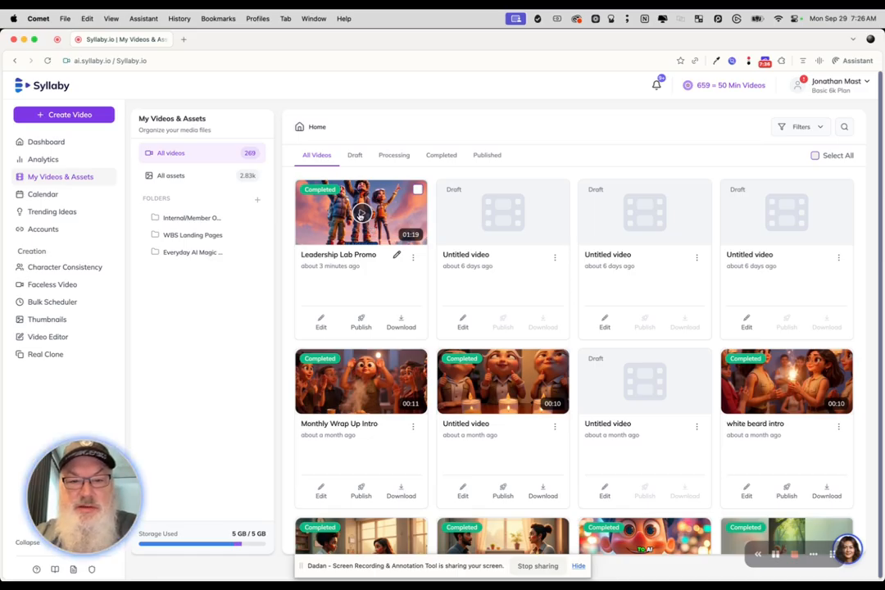
Step: Play the completed Leadership Lab Promo video and skip ahead to check its later scenes and subtitles
{"action": "left_click", "coordinate": [359, 215]}
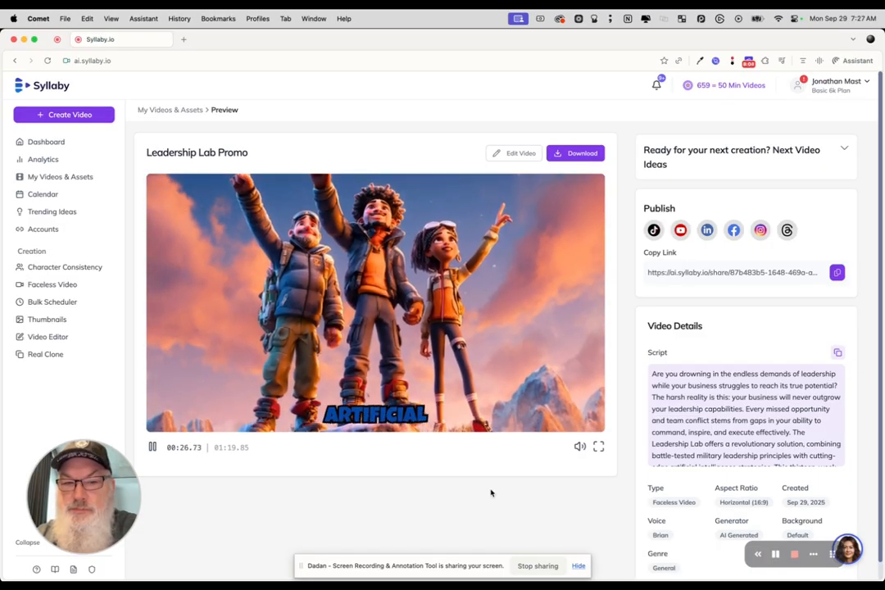
{"action": "left_click", "coordinate": [385, 302]}
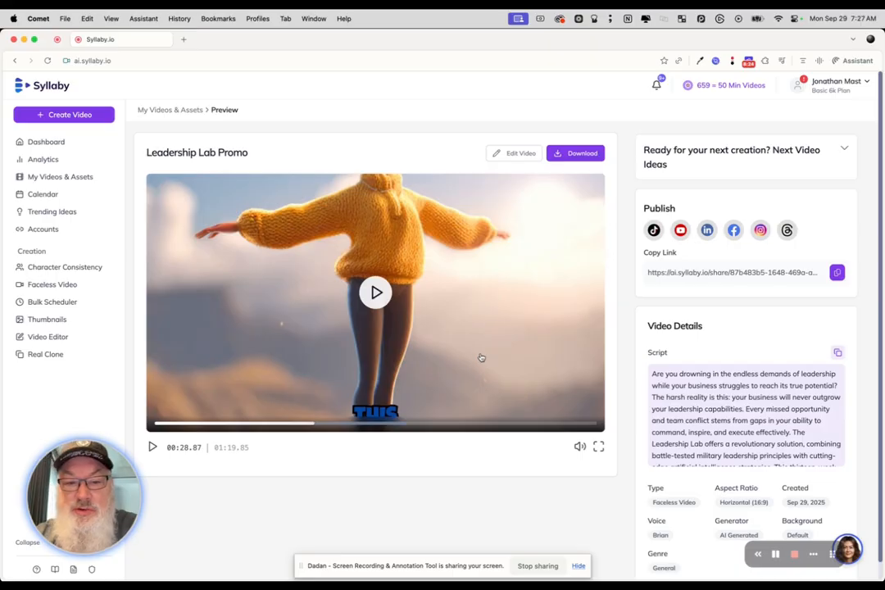
{"action": "left_click", "coordinate": [452, 423]}
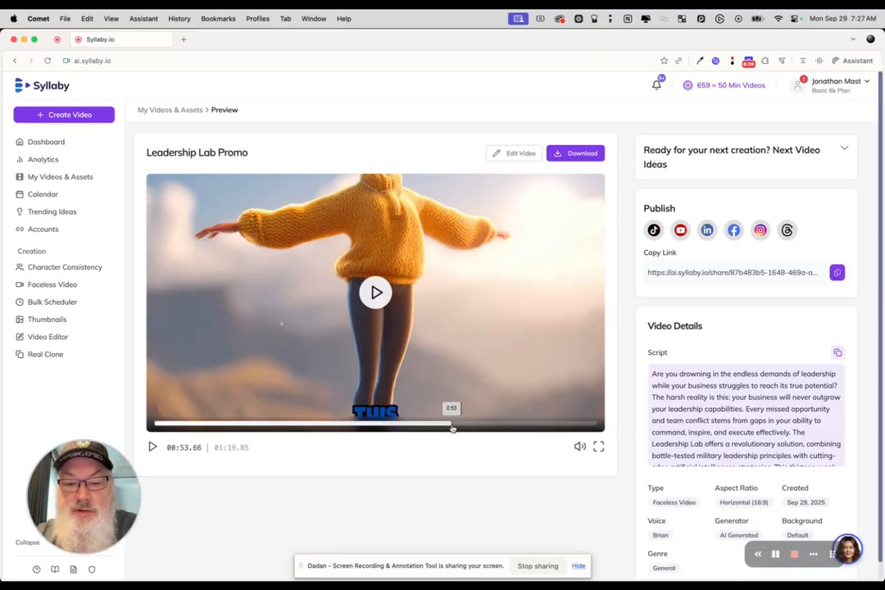
{"action": "left_click", "coordinate": [505, 426]}
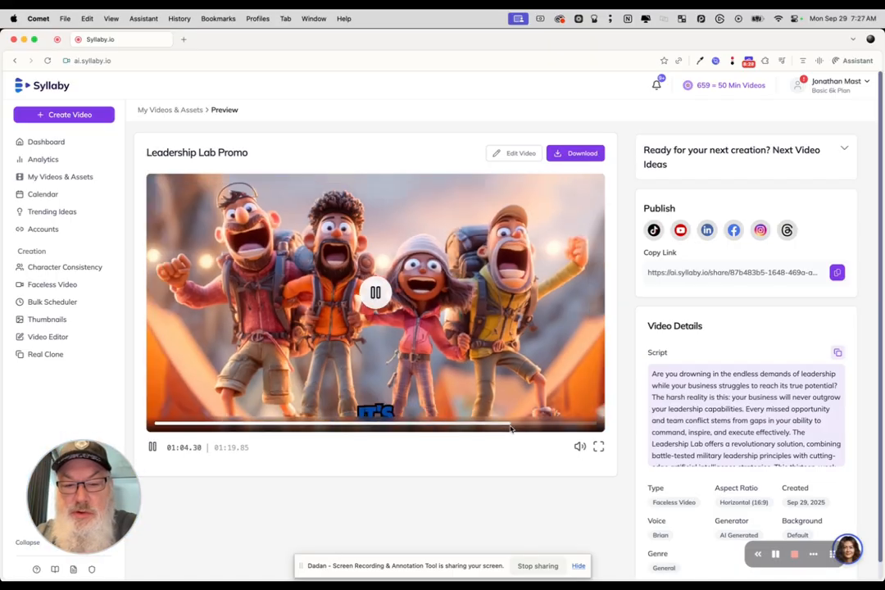
{"action": "mouse_move", "coordinate": [511, 426]}
{"action": "left_mouse_down"}
{"action": "mouse_move", "coordinate": [577, 424]}
{"action": "mouse_move", "coordinate": [502, 427]}
{"action": "mouse_move", "coordinate": [527, 428]}
{"action": "left_mouse_up"}
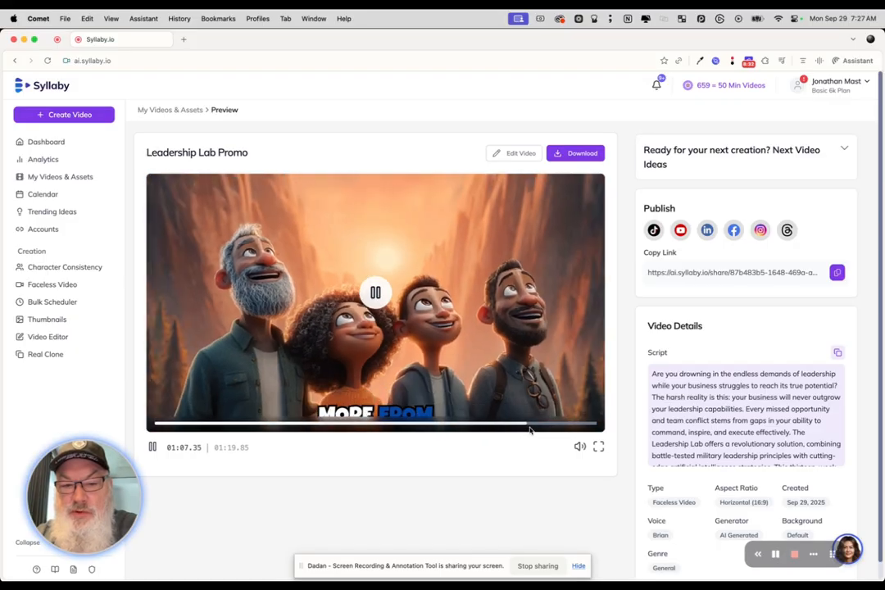
{"action": "left_click", "coordinate": [373, 295]}
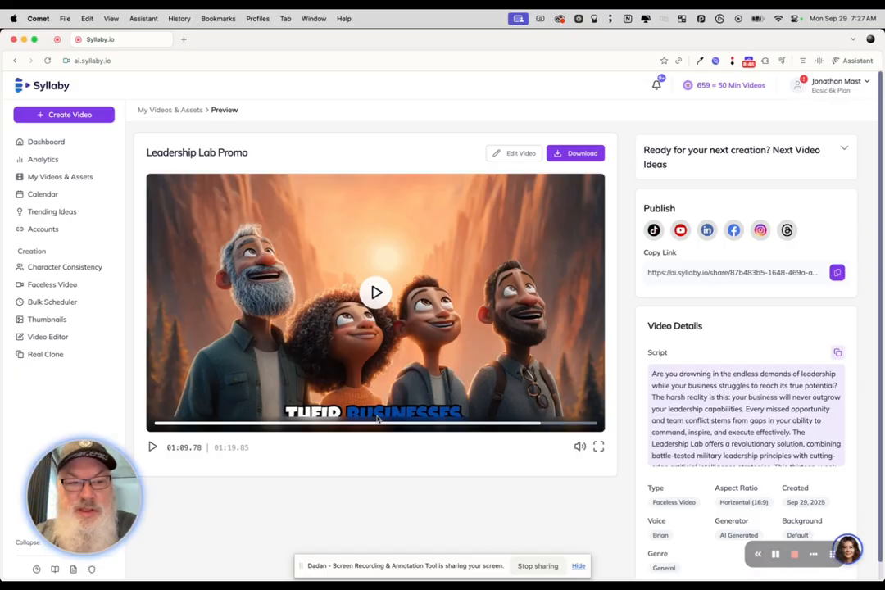
Step: Return to My Videos & Assets and open the Leadership Lab Promo video for editing
{"action": "left_click", "coordinate": [73, 177]}
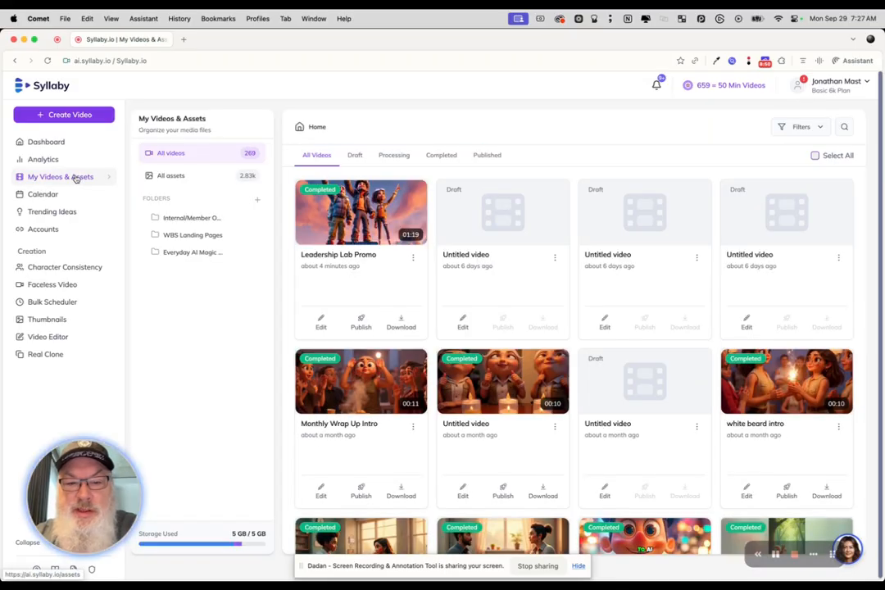
{"action": "left_click", "coordinate": [321, 322]}
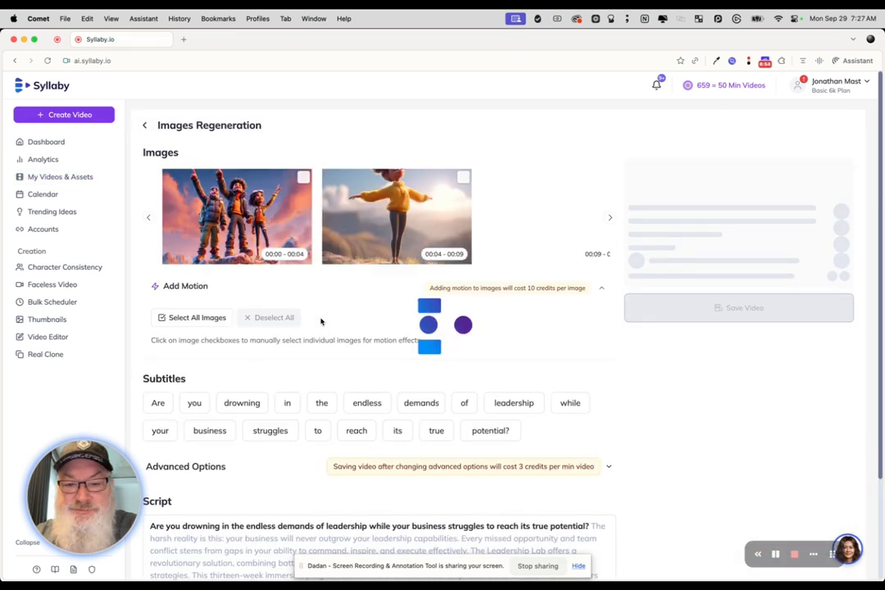